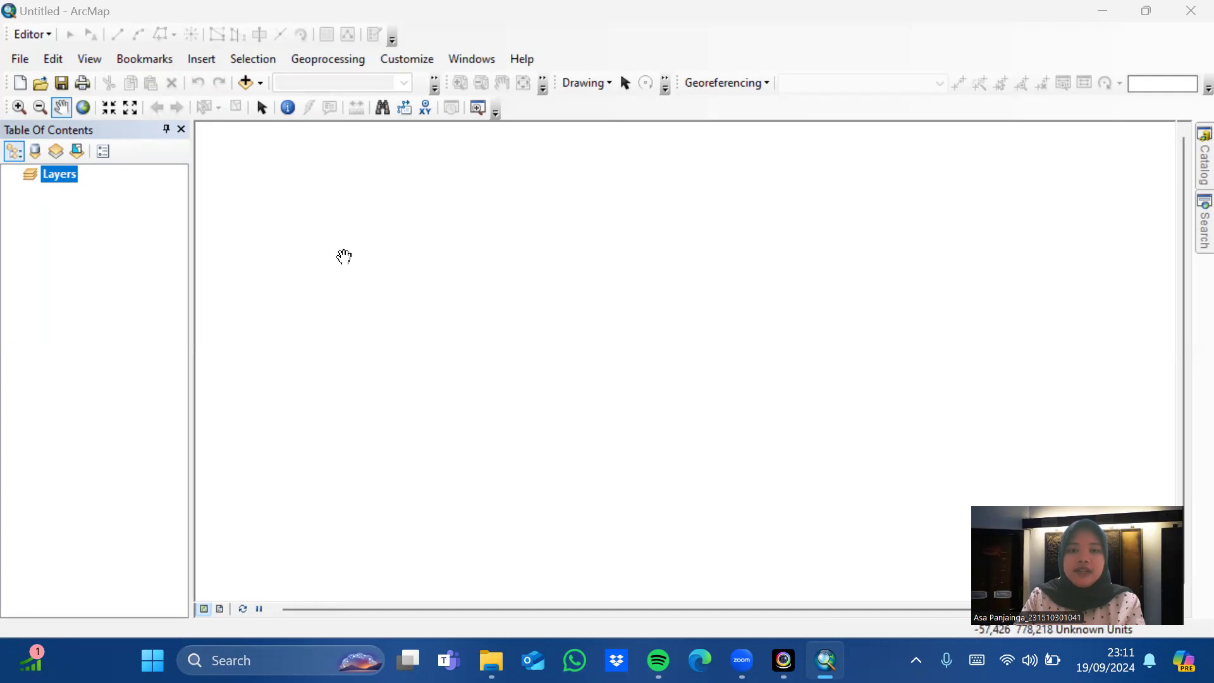
Step: Set the data frame's coordinate system to WGS 1984 UTM Zone 49S from the favorites
right_click(61, 173)
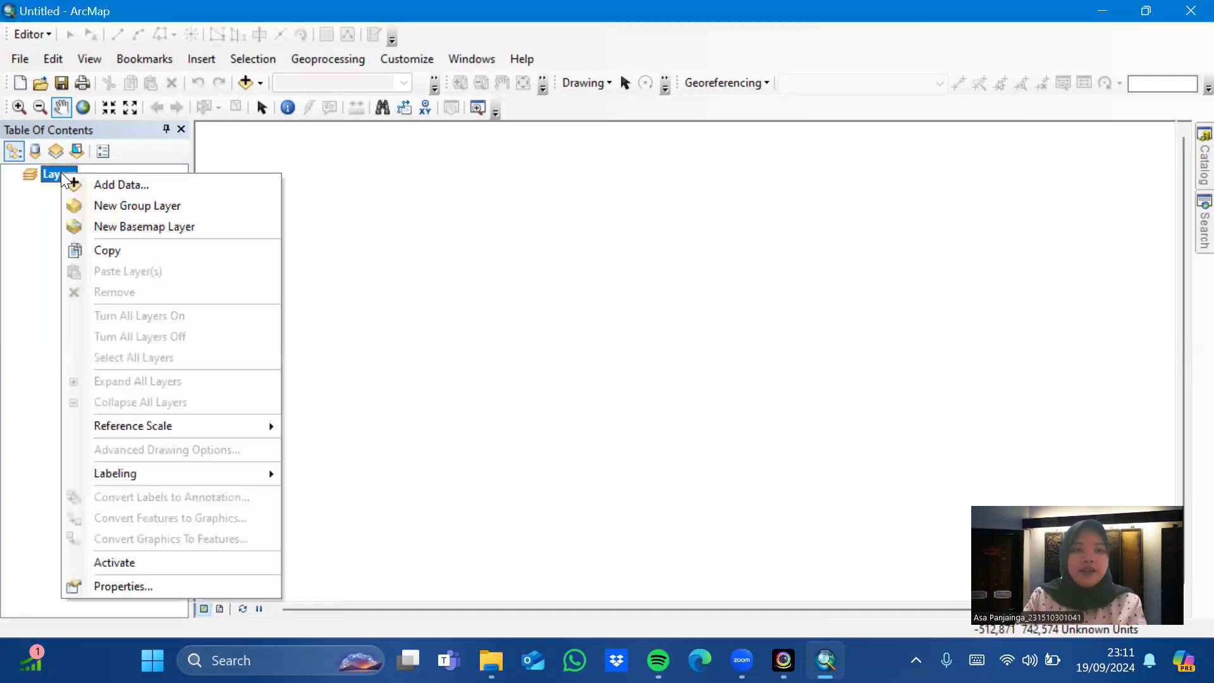
click(156, 587)
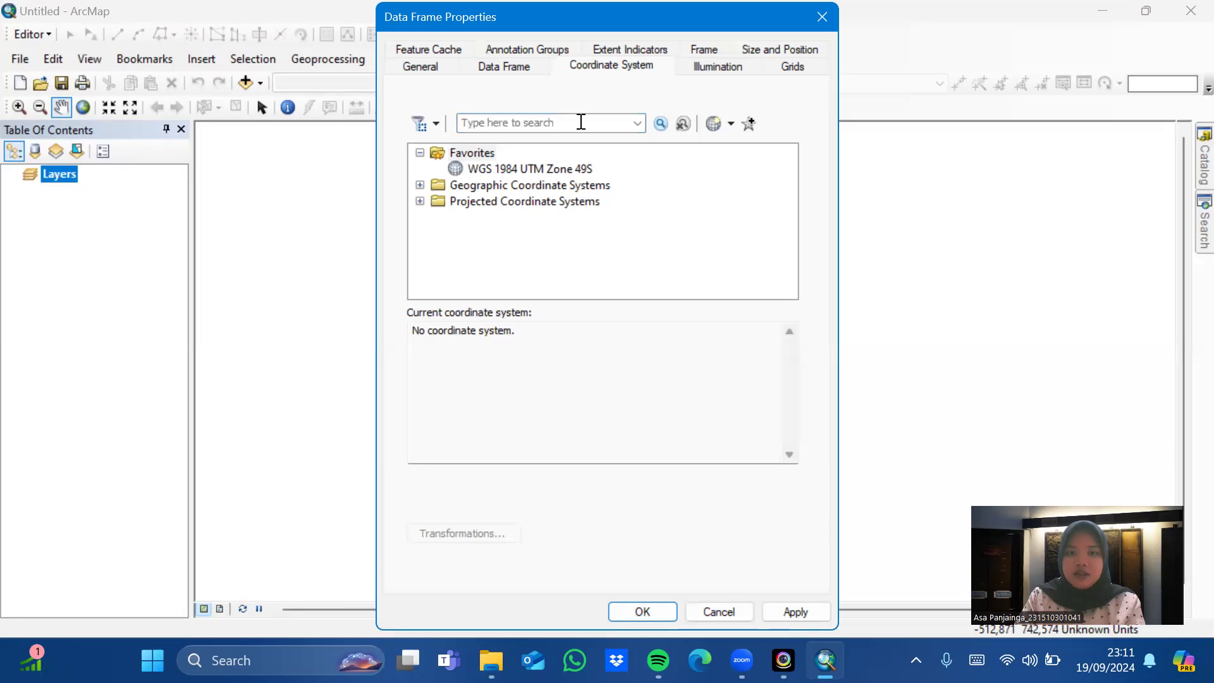
click(575, 167)
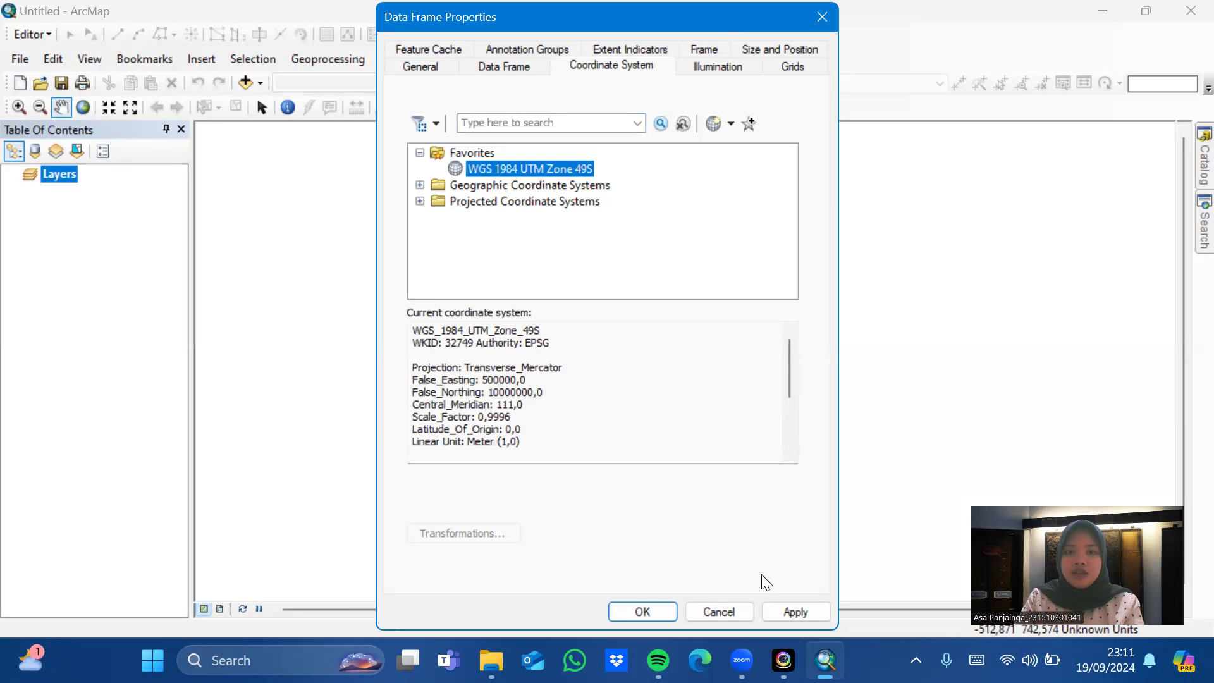
click(786, 611)
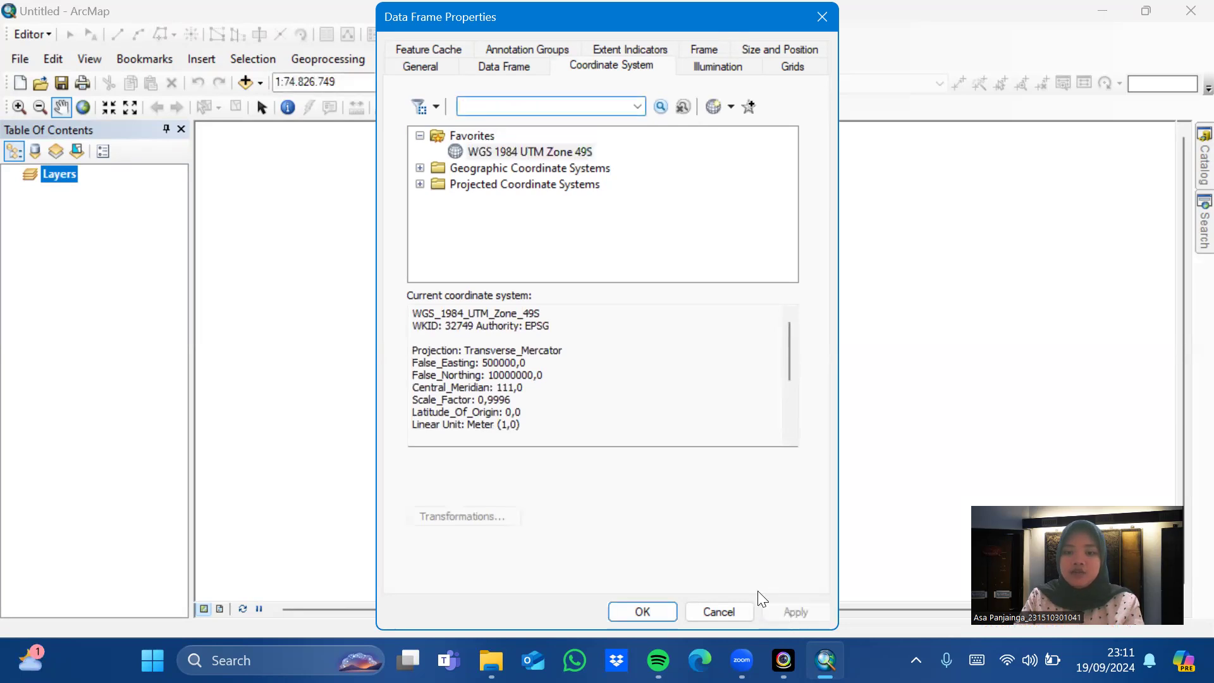
click(496, 149)
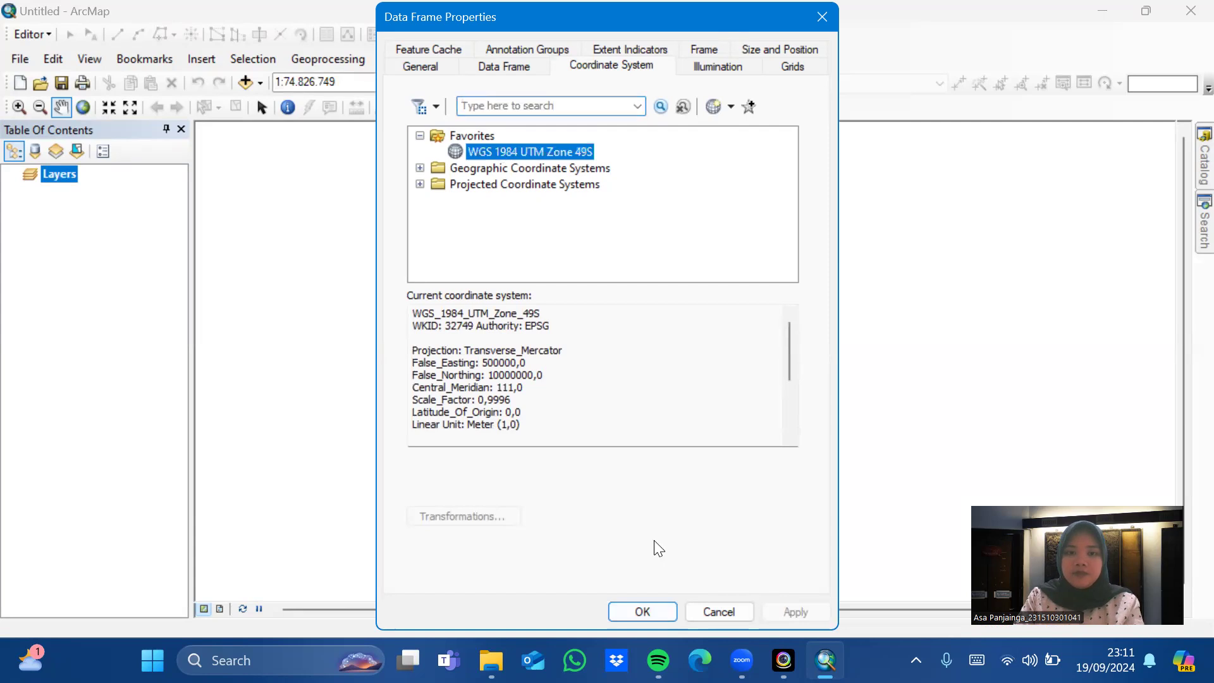
click(643, 612)
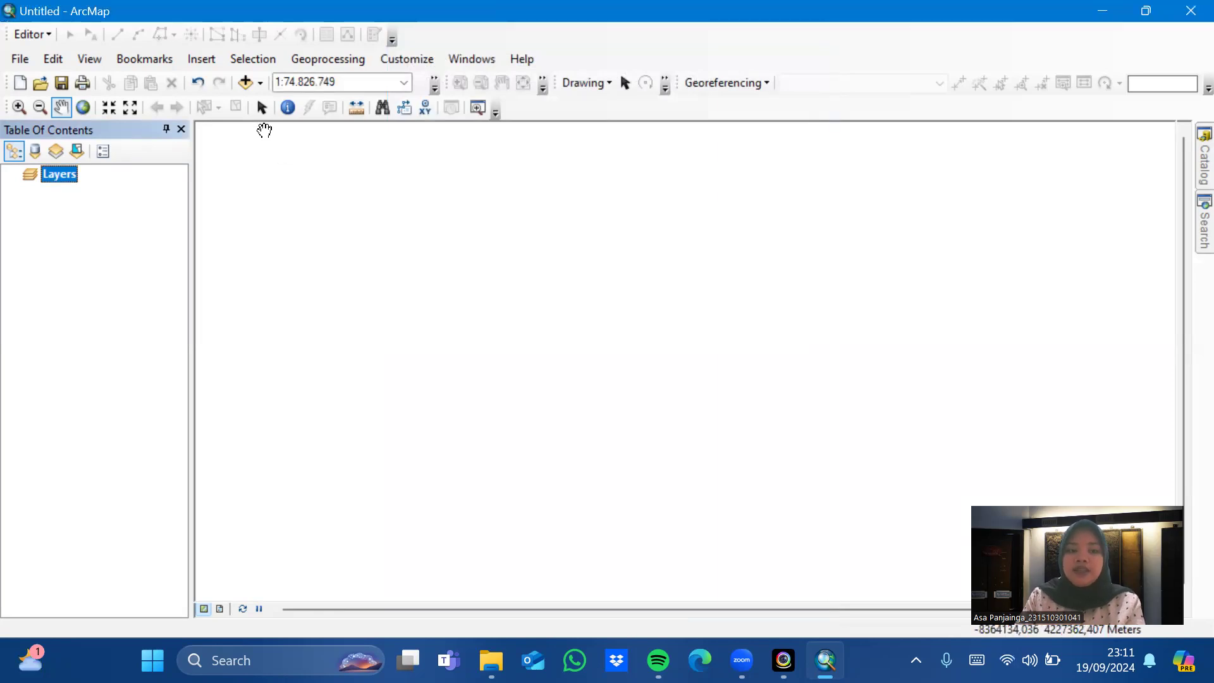
Step: Add the raster JOMBANG.jpeg.jpg from D:\Bab 2. Retifikasi to the map and accept it without a spatial reference
click(244, 82)
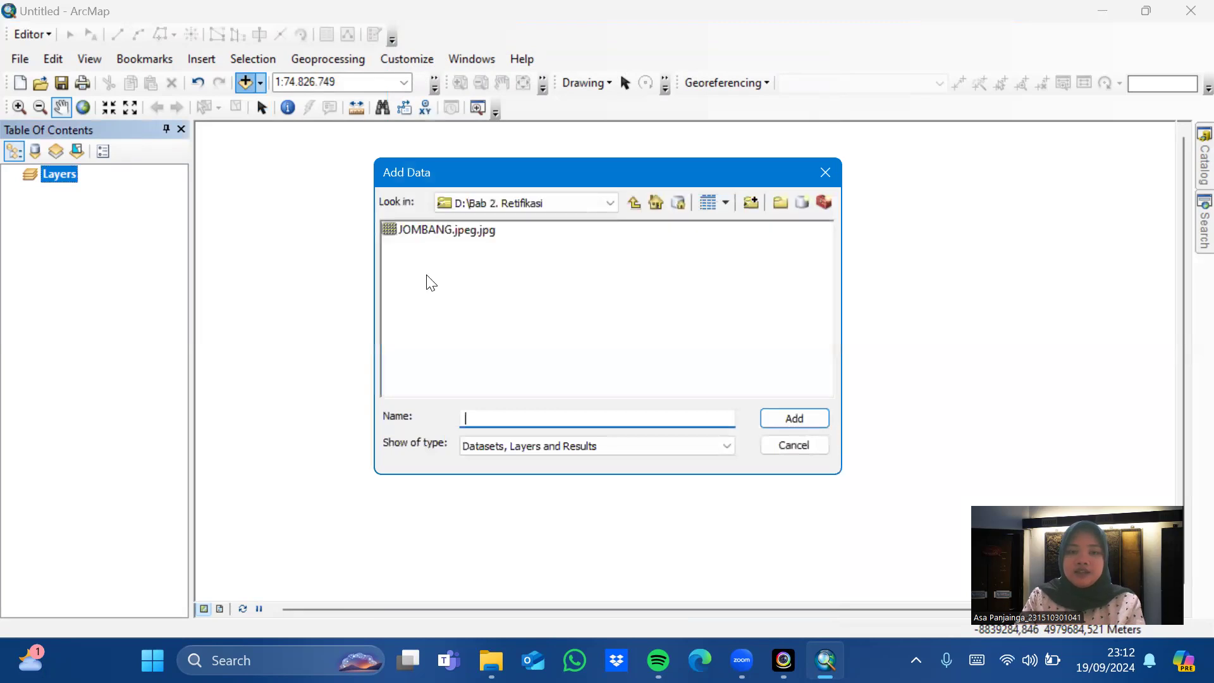
click(417, 229)
click(812, 417)
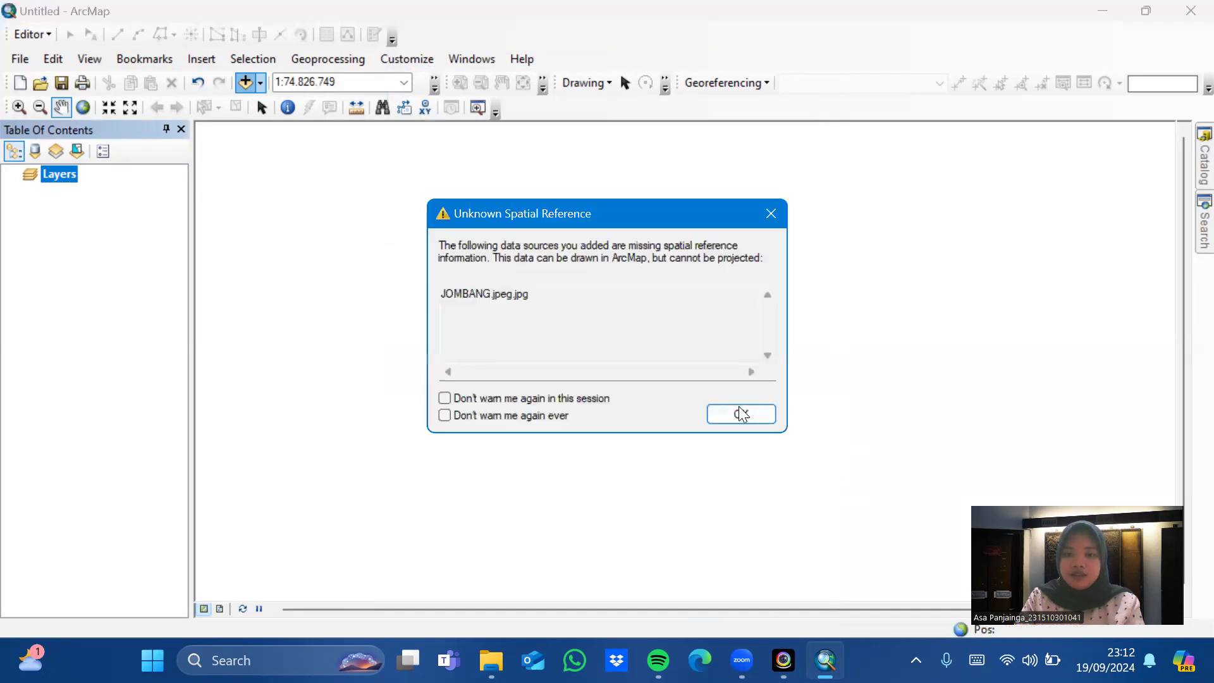
click(741, 414)
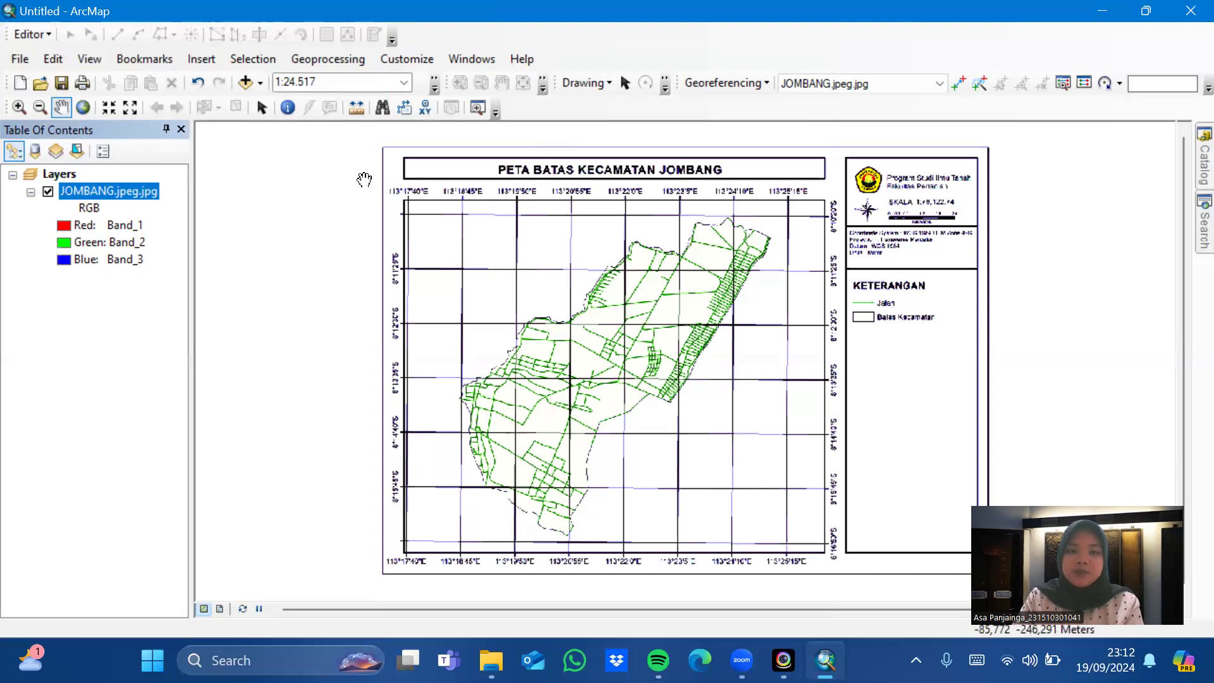
Step: Place the first georeferencing control point on the map image where the 113°18'45"E and 8°11'25"S grid lines cross
click(19, 107)
drag(359, 173, 560, 310)
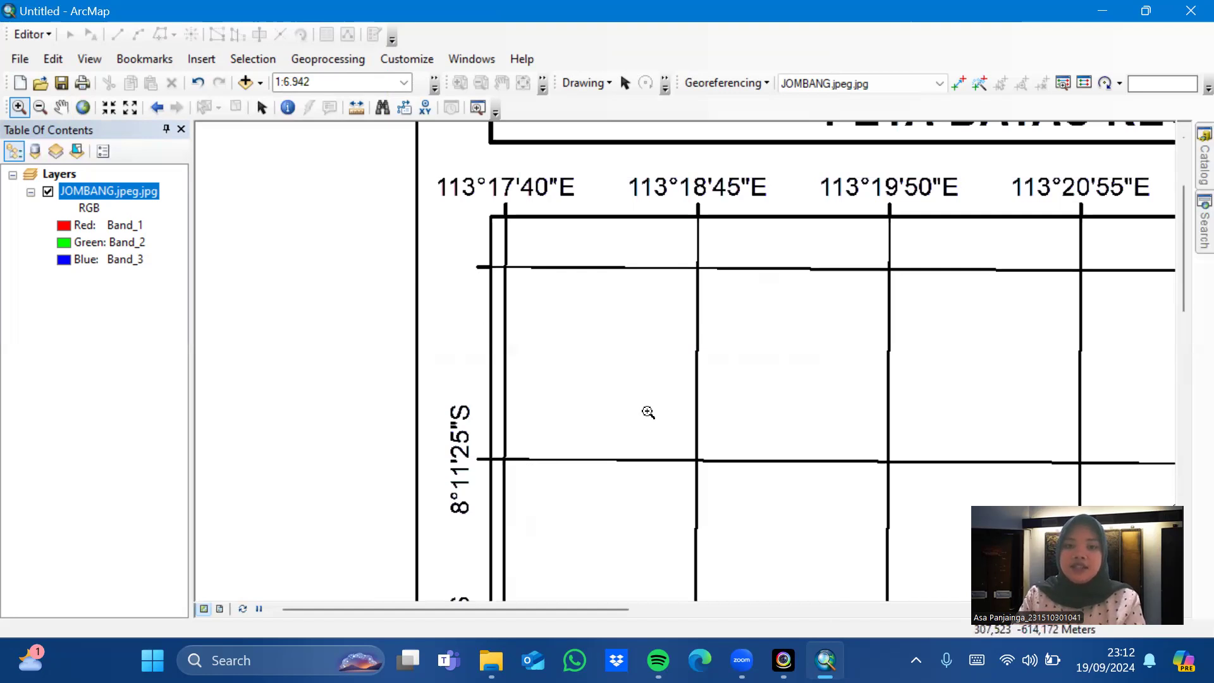
drag(635, 412, 746, 518)
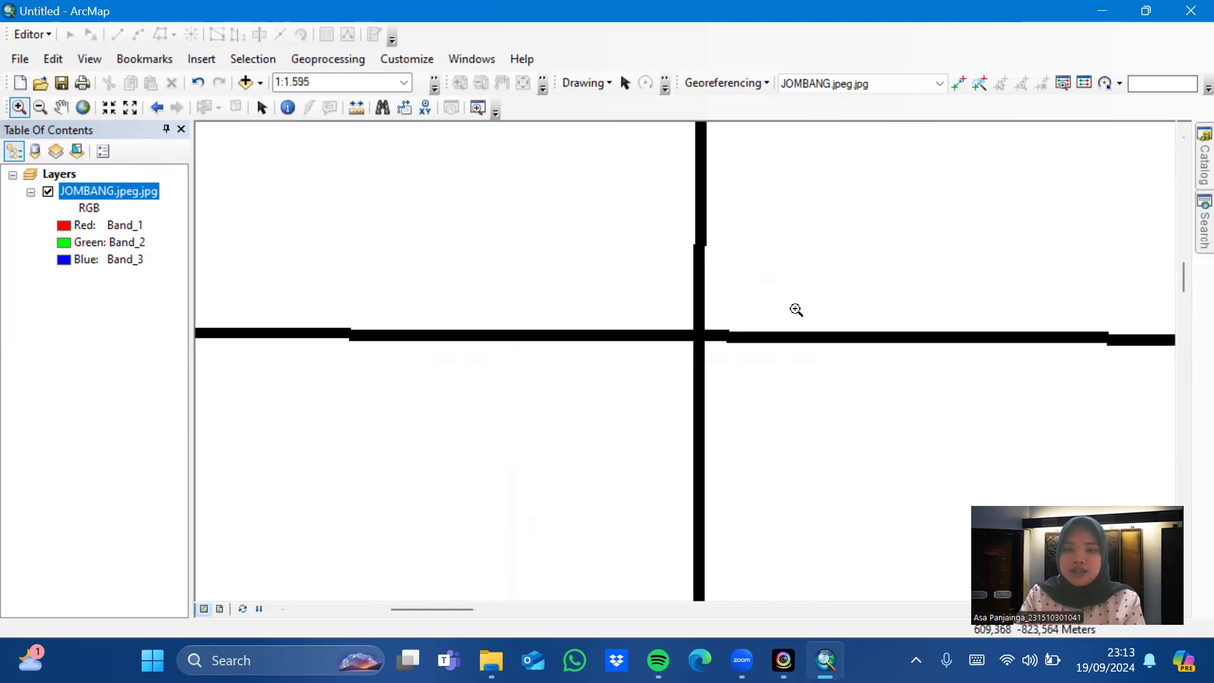
drag(854, 429, 740, 427)
click(961, 80)
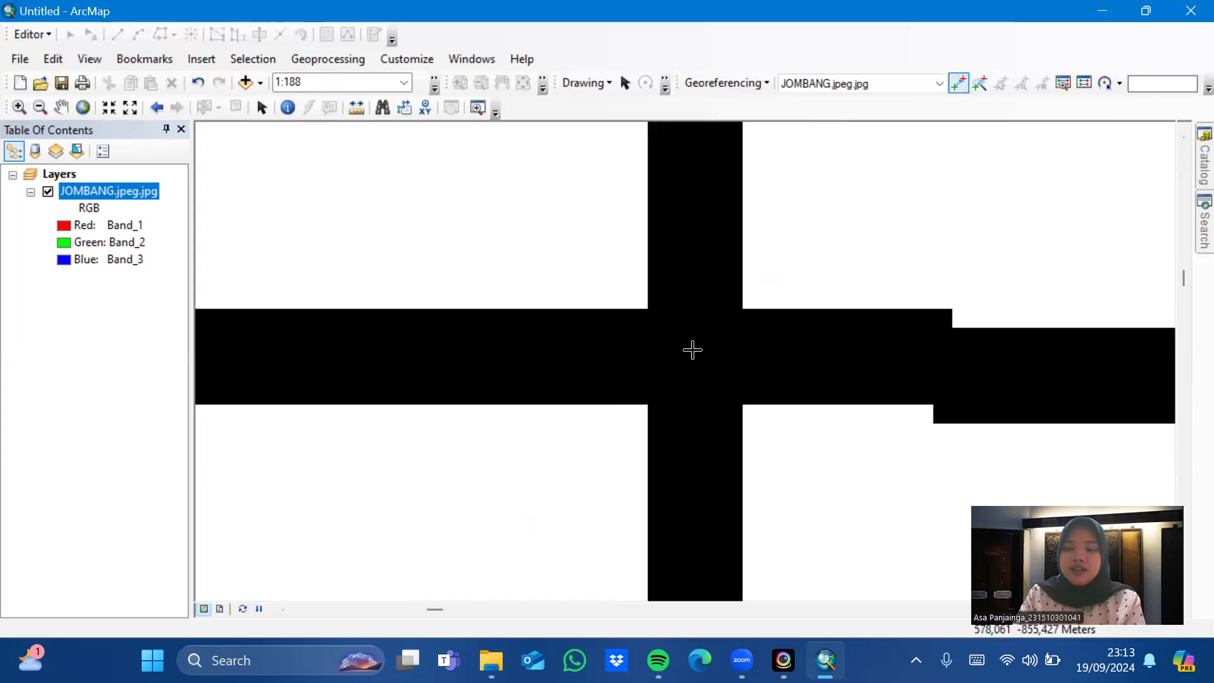
click(692, 352)
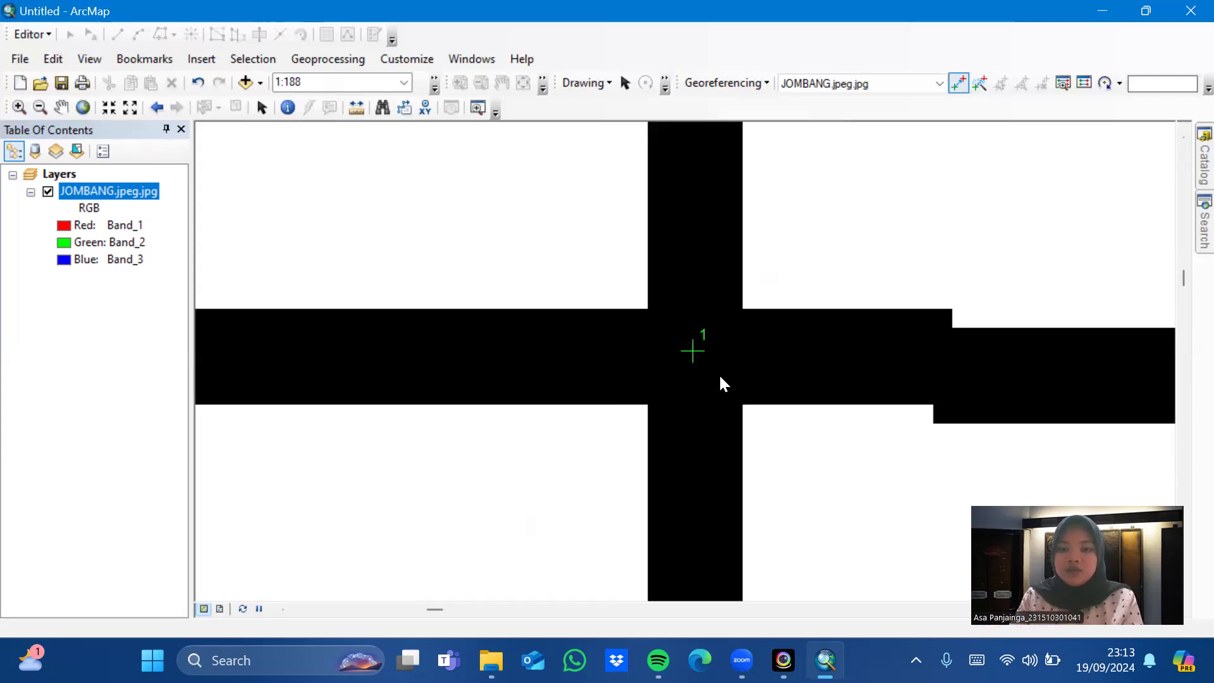
Step: Open the DMS coordinate entry for the first control point and set its longitude to 113° 18' 45" E
right_click(750, 395)
click(750, 388)
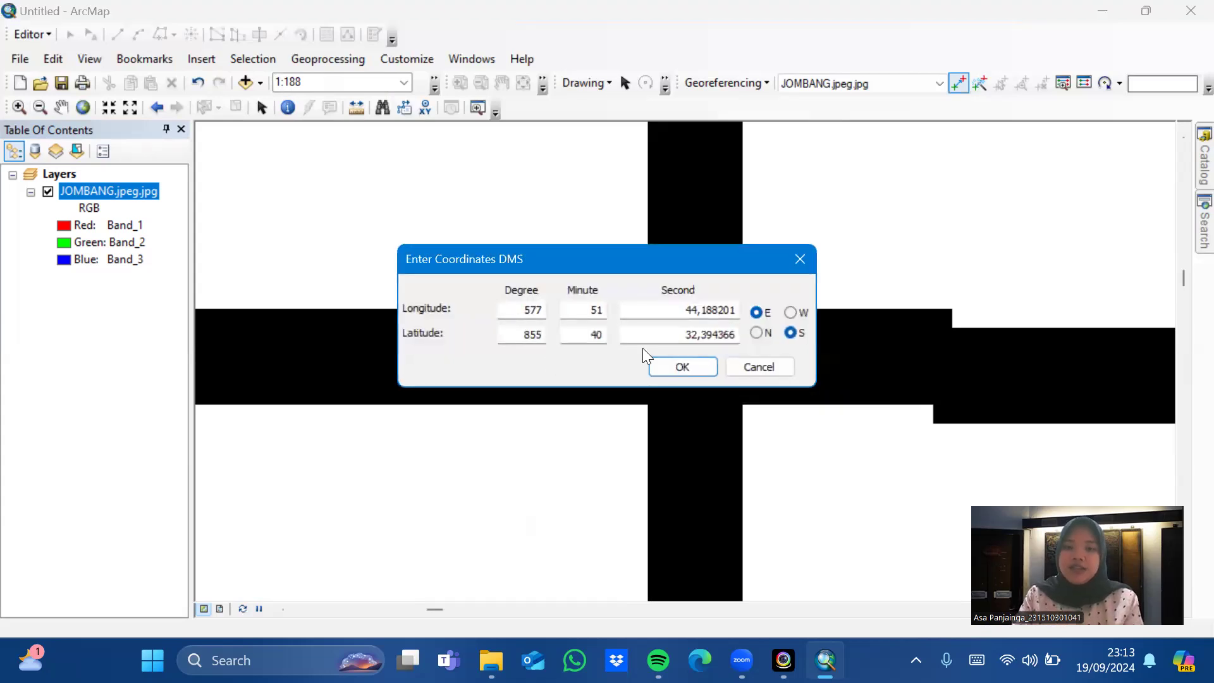
click(540, 309)
text(7)
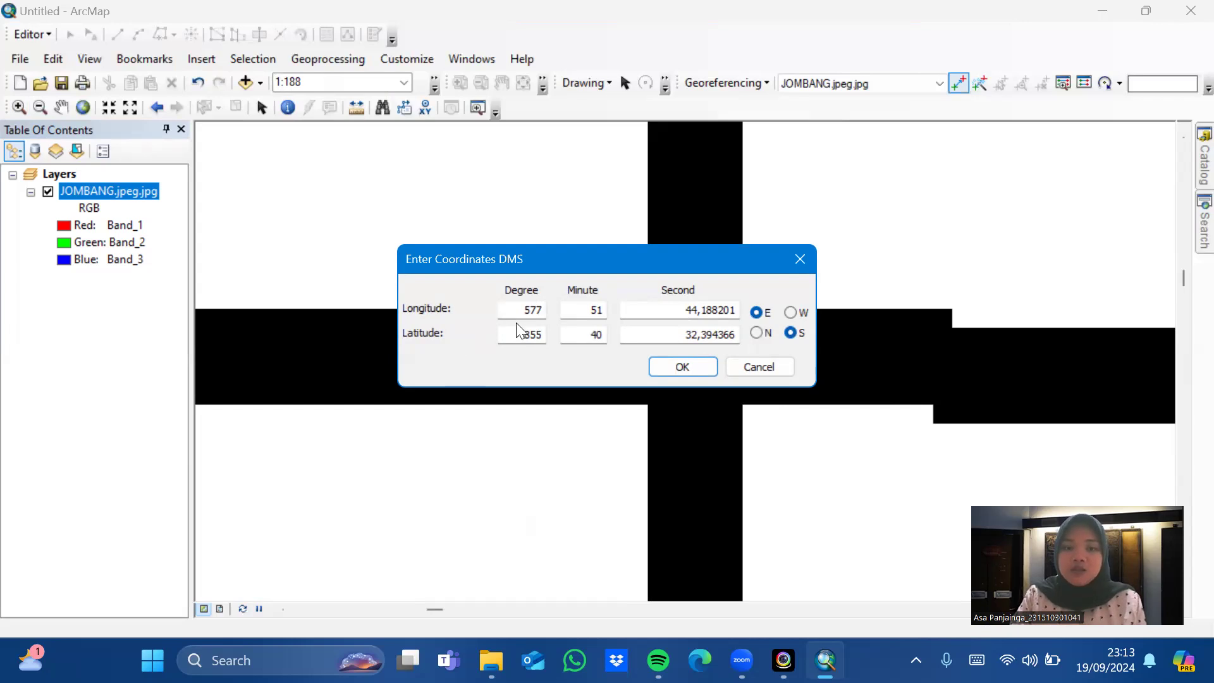
click(541, 310)
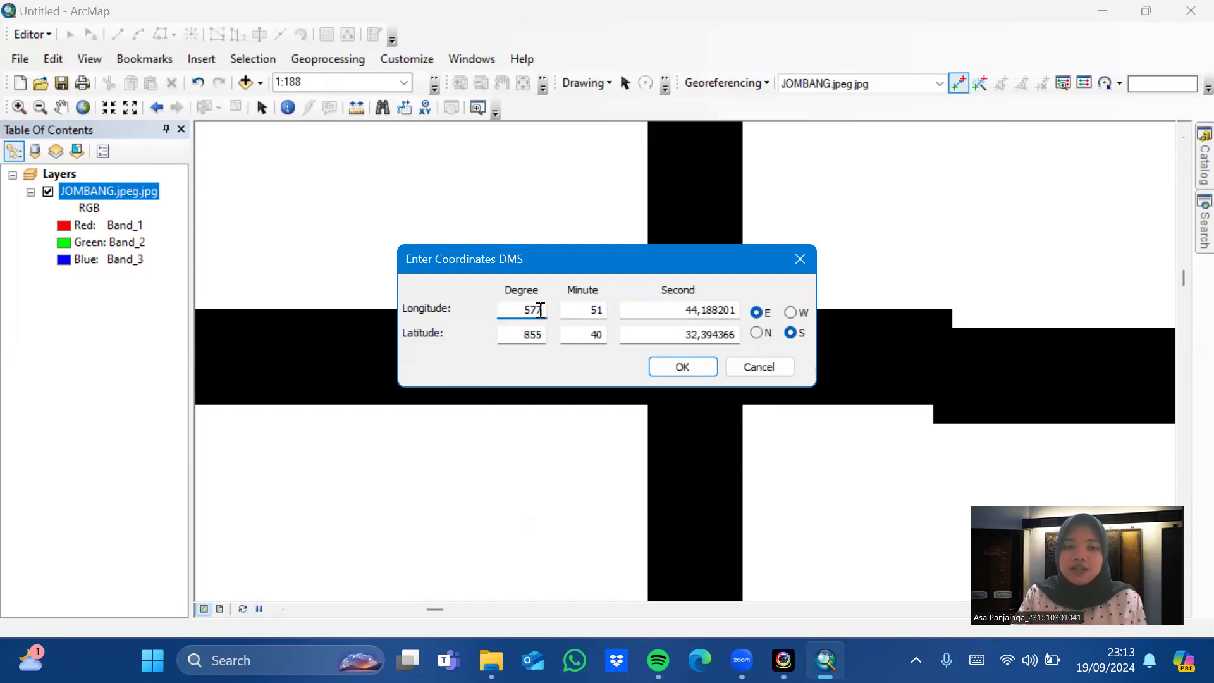
key(BackSpace)
key(BackSpace)
key(BackSpace)
text(113)
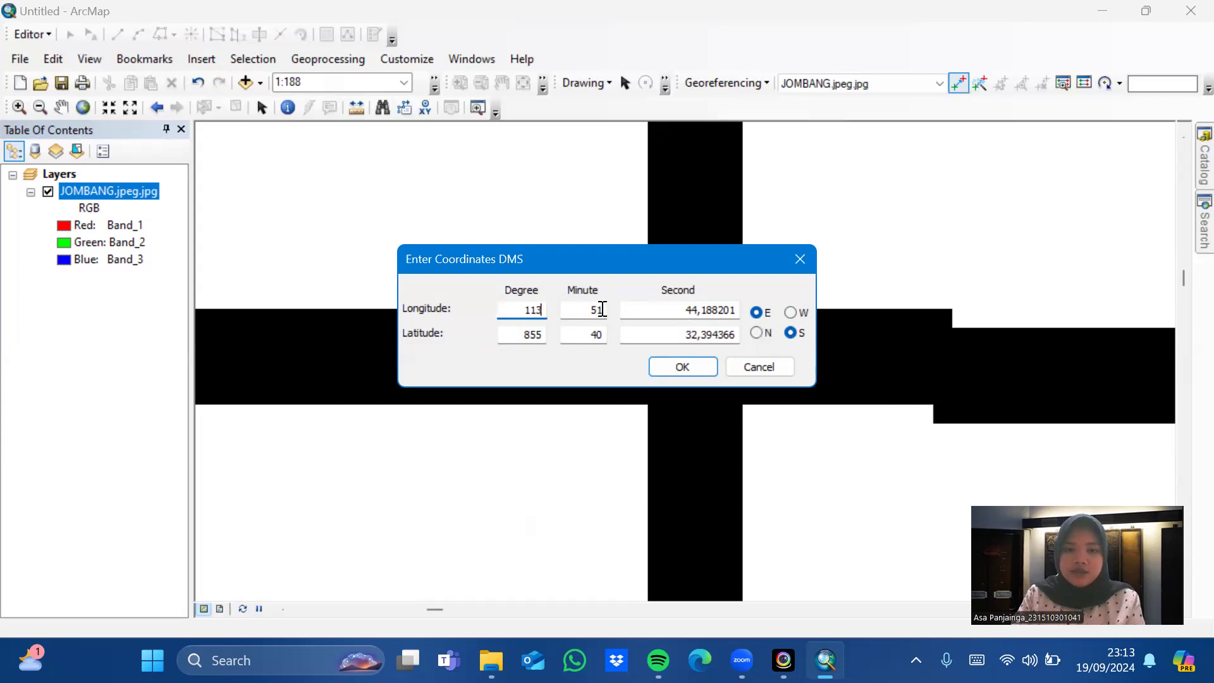
key(Tab)
text(18)
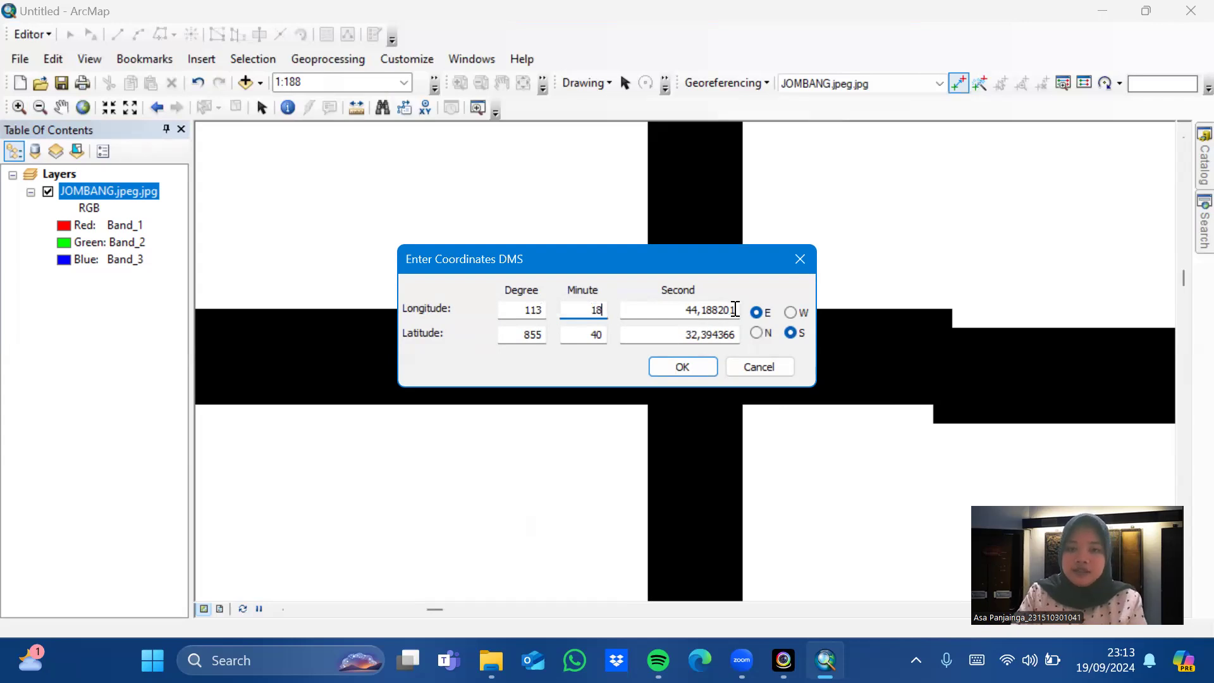
key(Tab)
text(45)
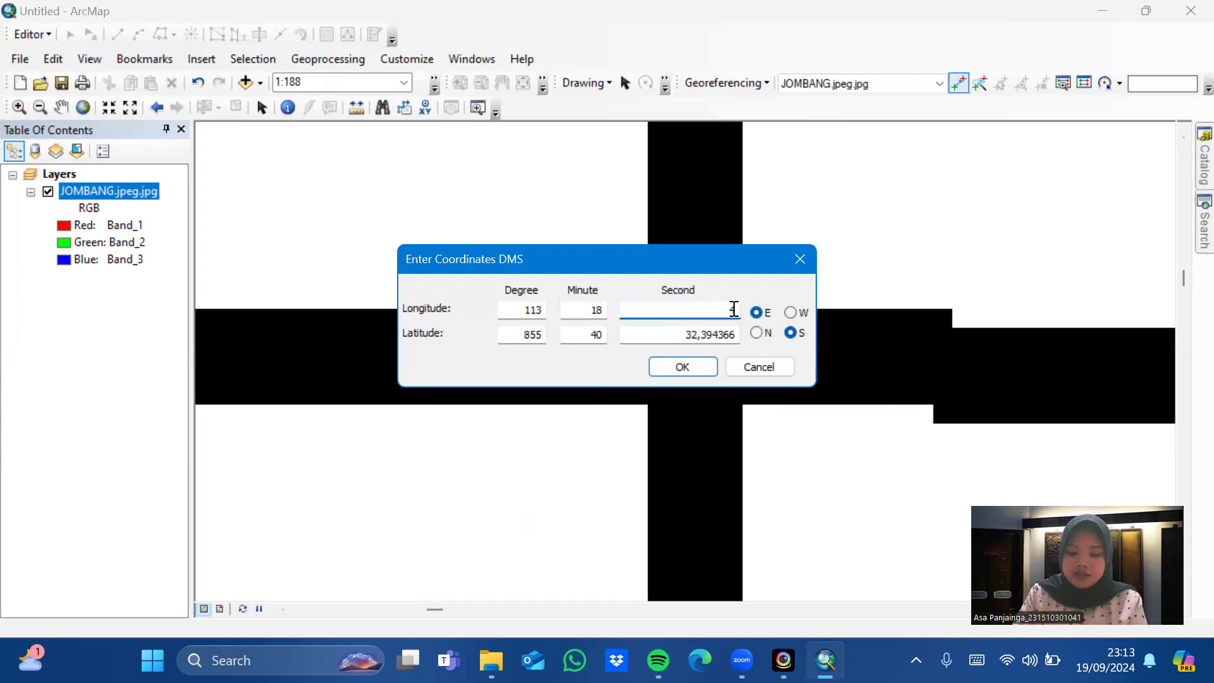
Step: Set the first control point's latitude to 8° 11' 25" S and apply the coordinates
double_click(542, 334)
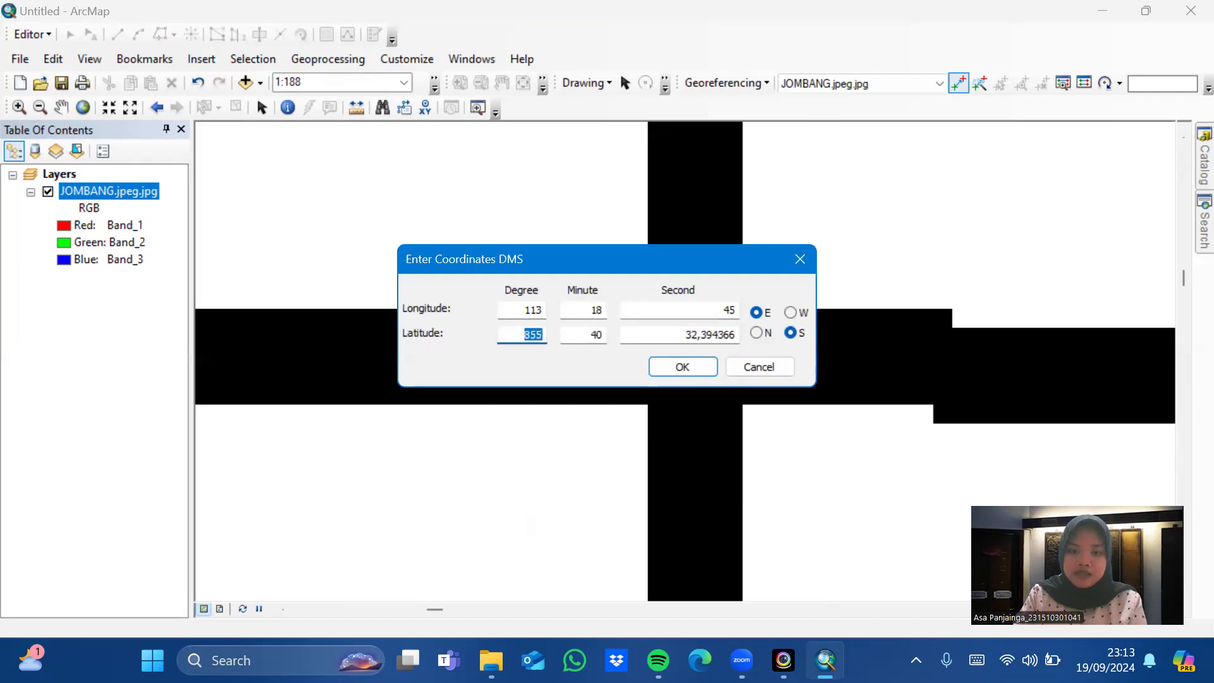
text(8)
click(594, 334)
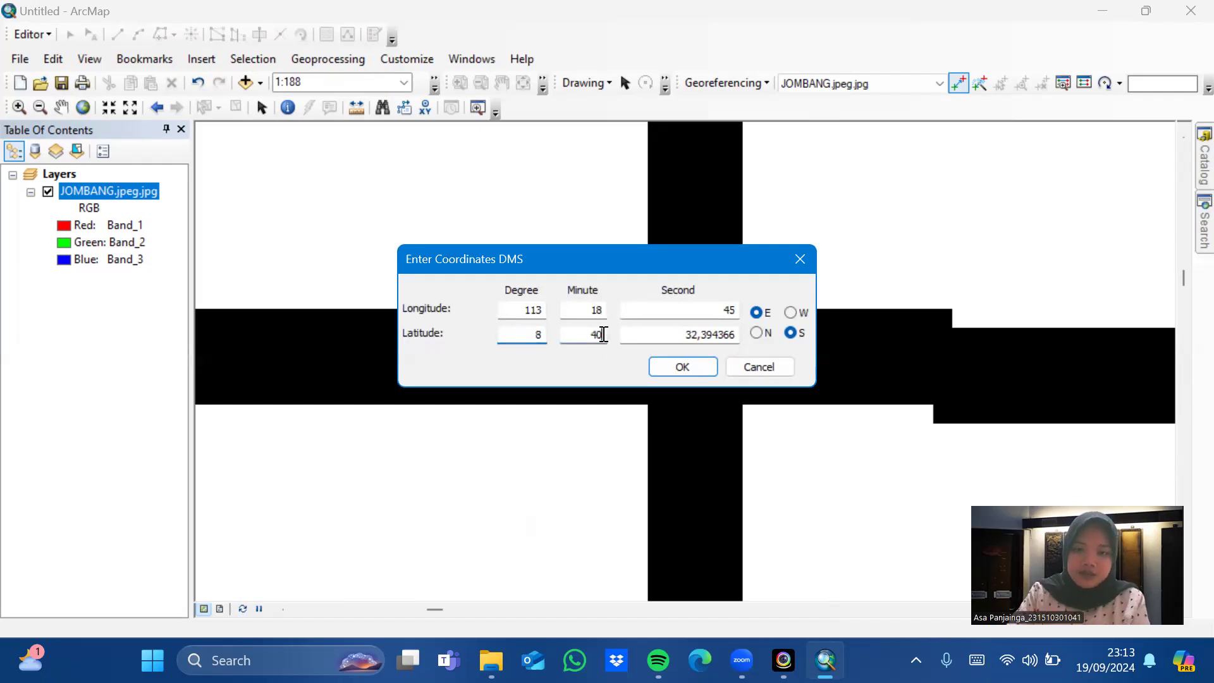
double_click(595, 333)
text(11)
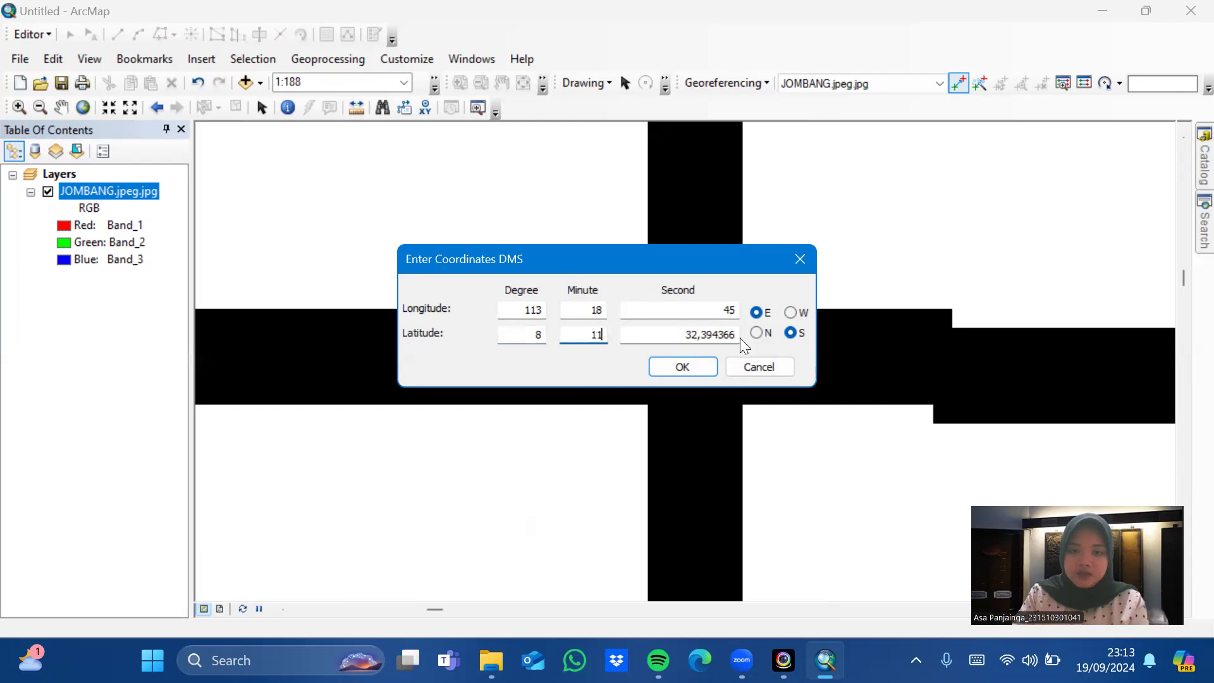
double_click(734, 335)
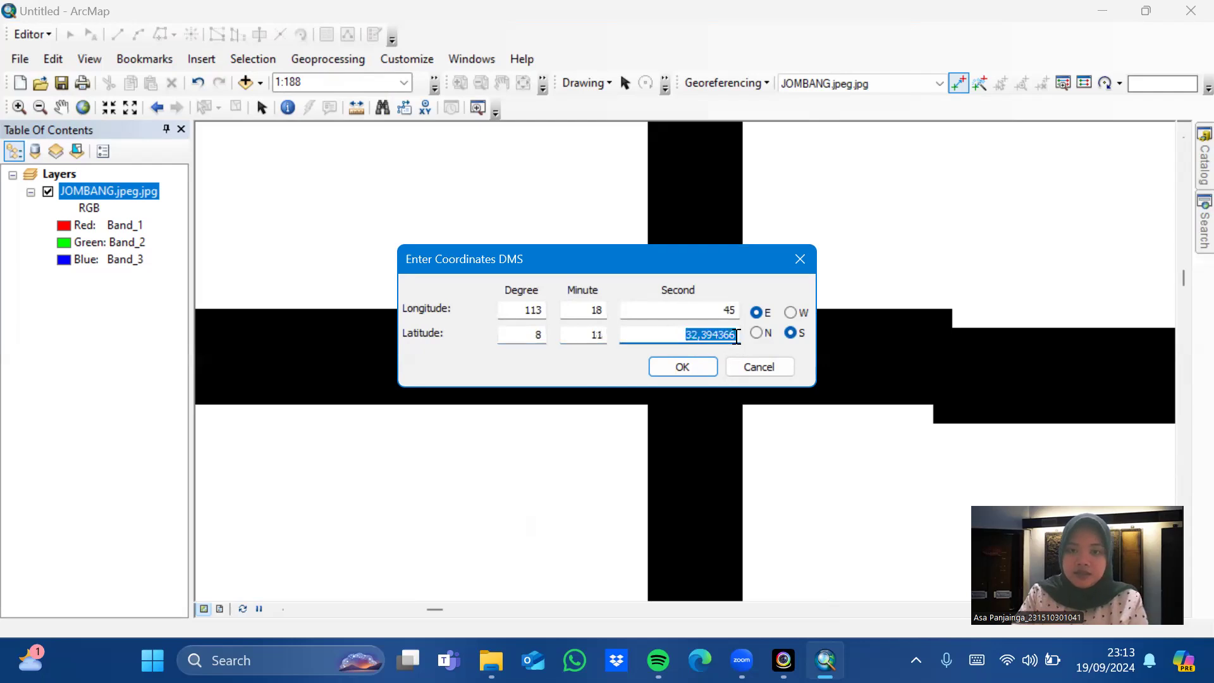
key(BackSpace)
text(25)
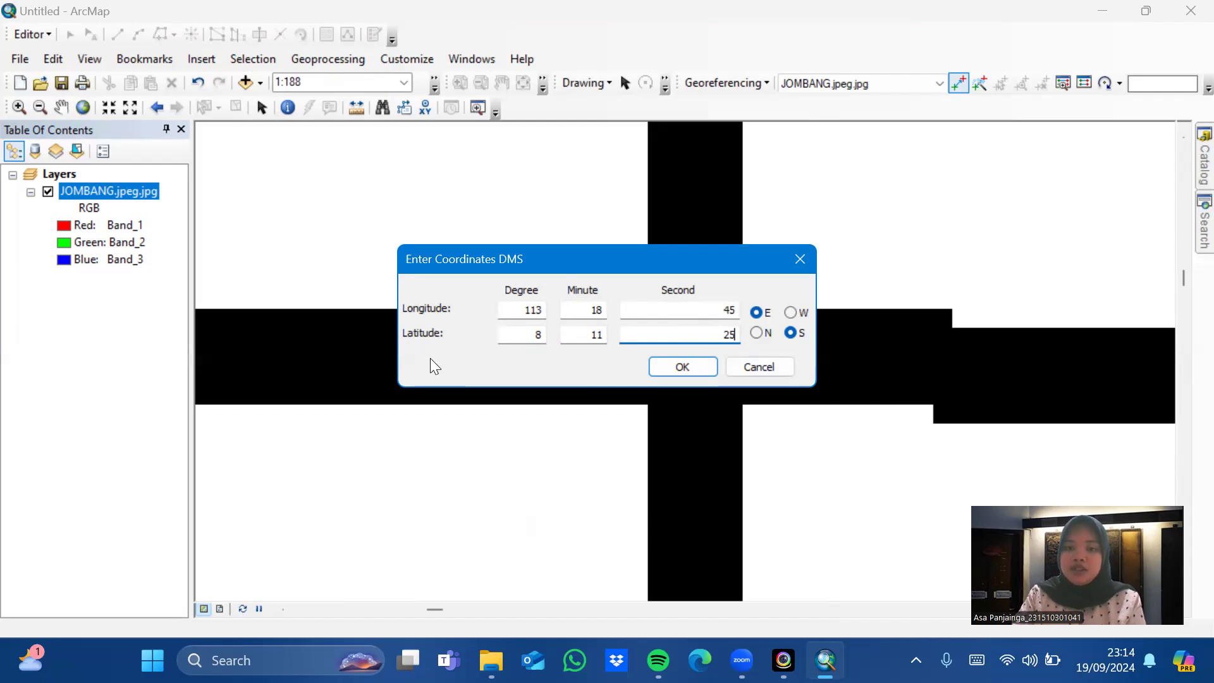
click(698, 369)
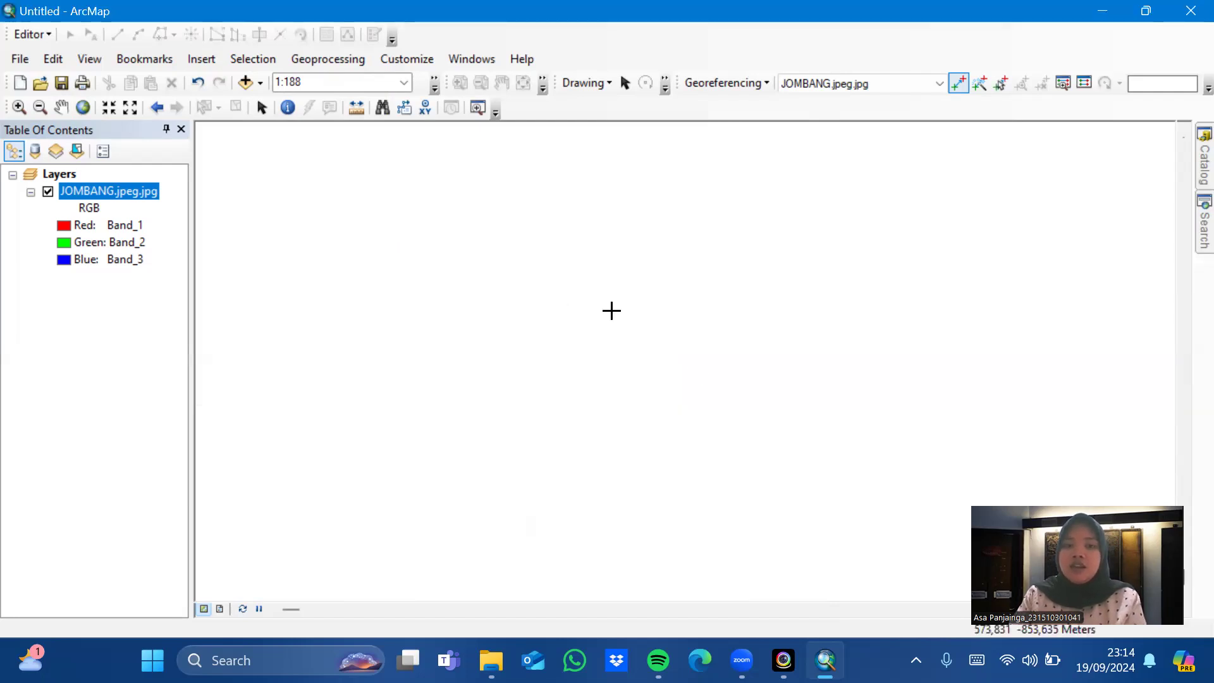
Step: Place the second control point on the JOMBANG image where the 113°24'10"E and 8°11'25"S grid lines cross
right_click(133, 190)
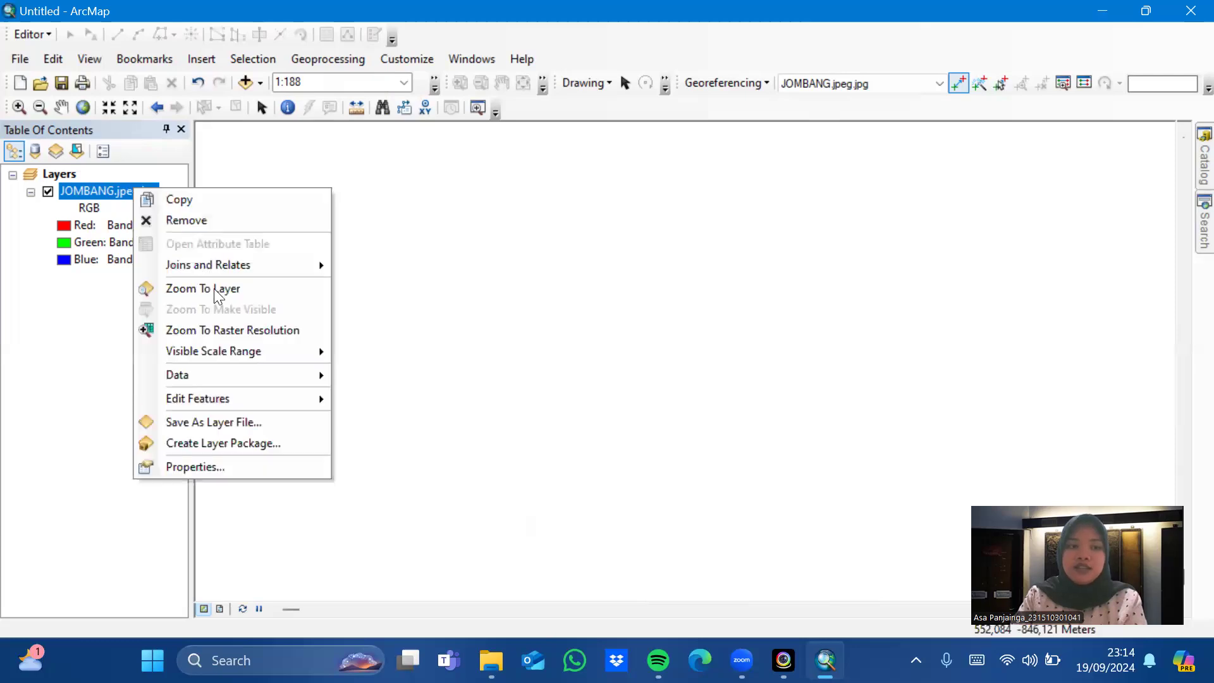
click(304, 289)
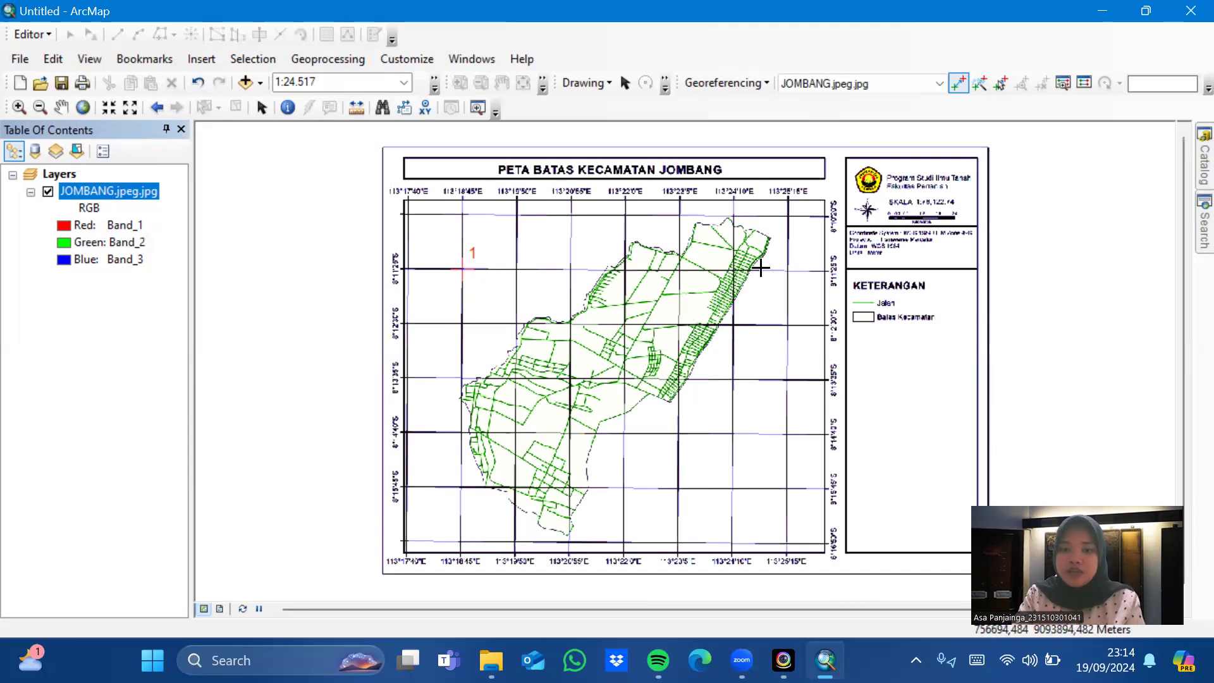
click(19, 107)
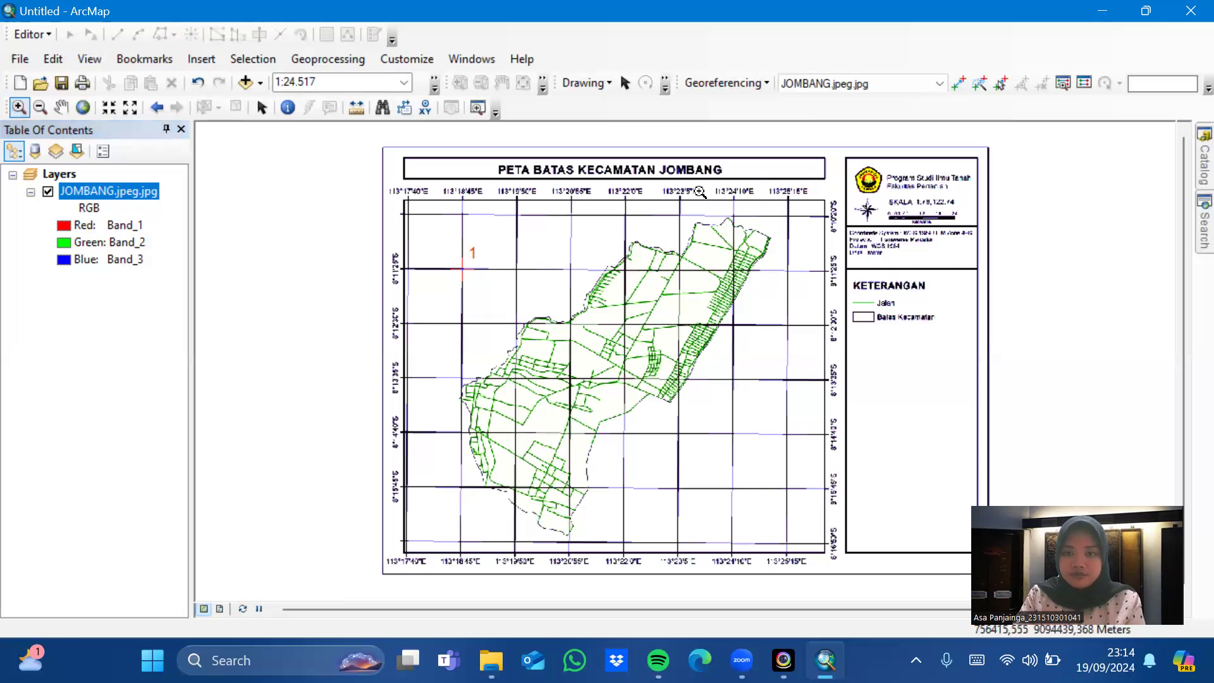
drag(699, 191, 815, 309)
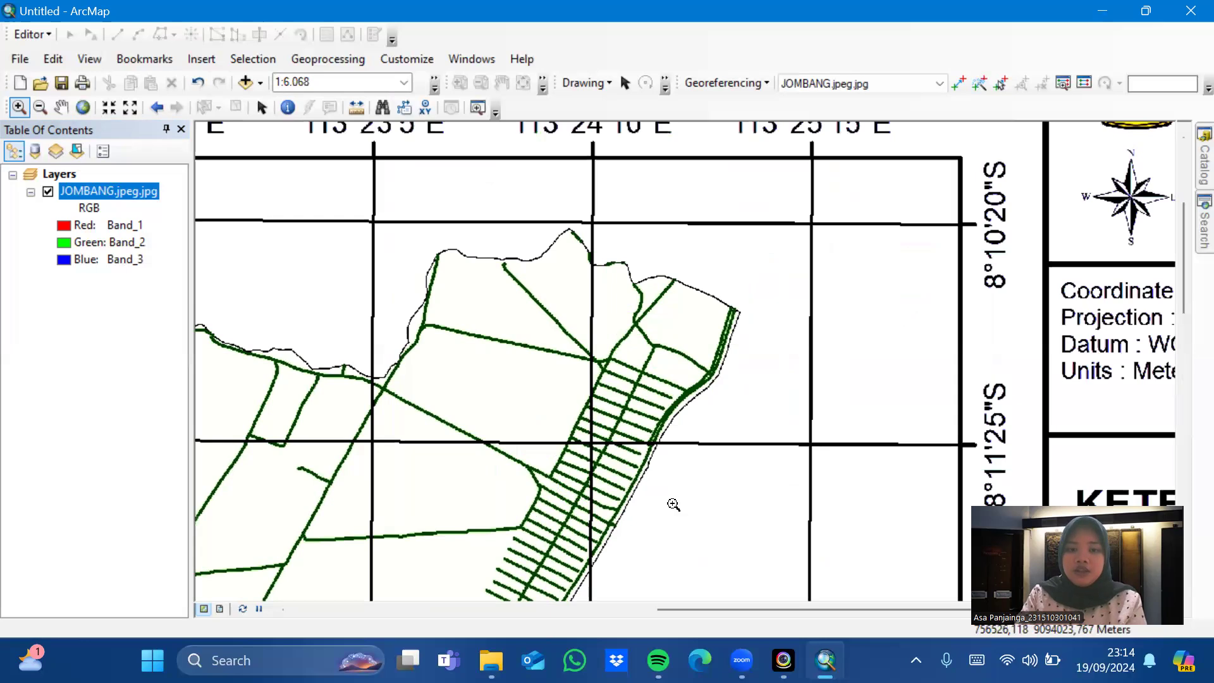
click(594, 250)
drag(585, 286, 731, 435)
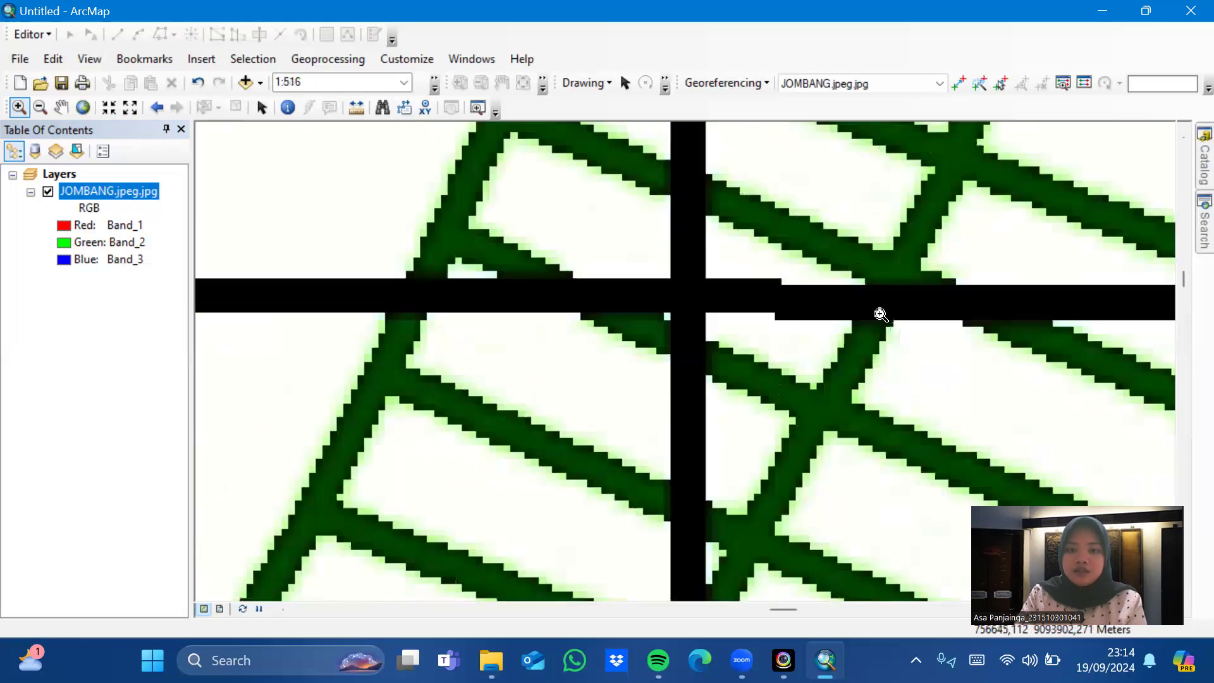
click(958, 86)
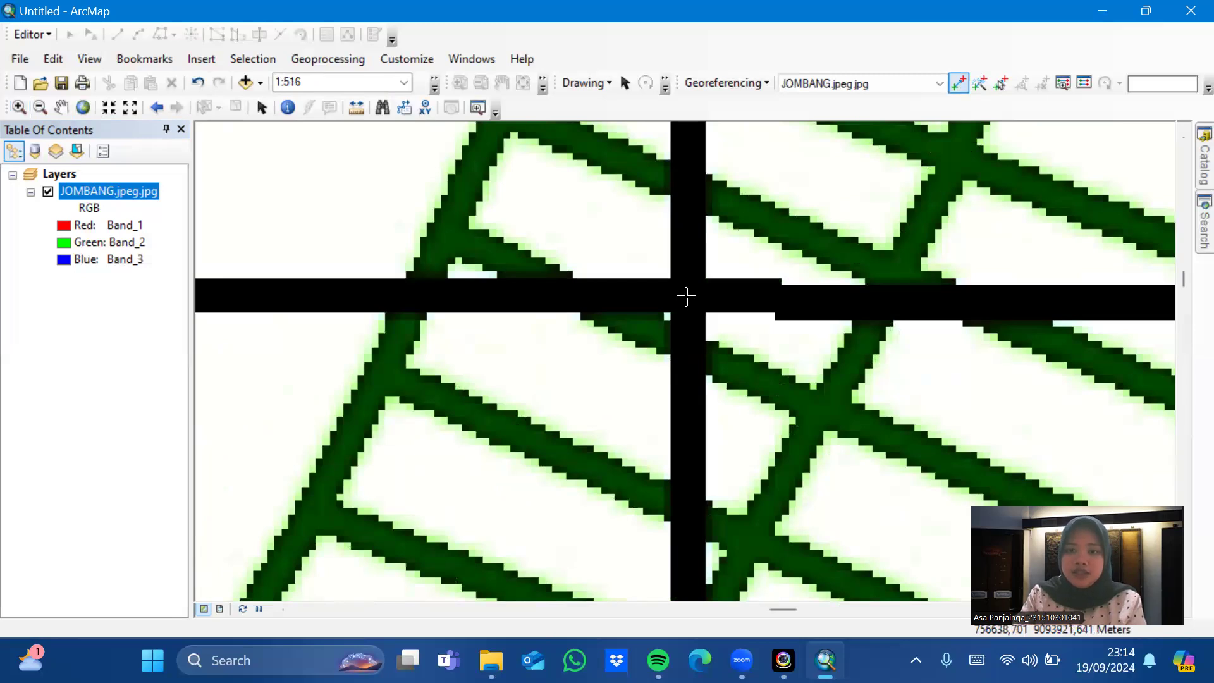
click(686, 294)
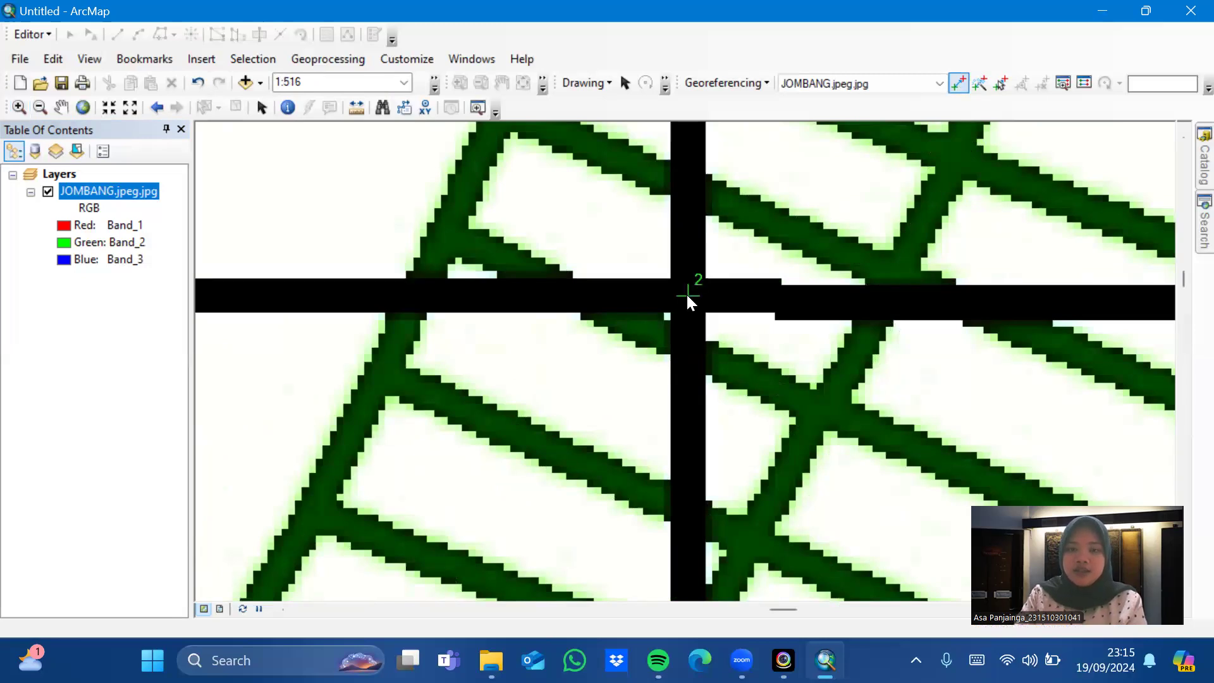
Step: Open the DMS coordinate entry for the second control point and set its longitude to 113° 24' 10" E
right_click(781, 331)
click(767, 329)
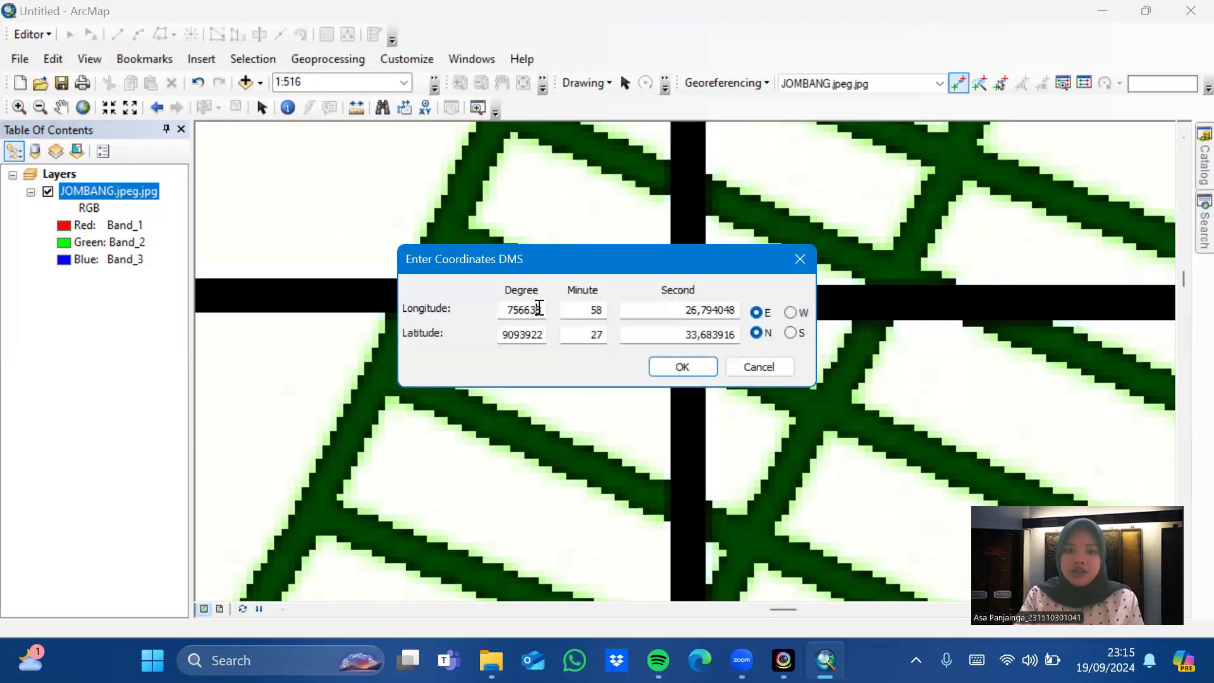
double_click(539, 309)
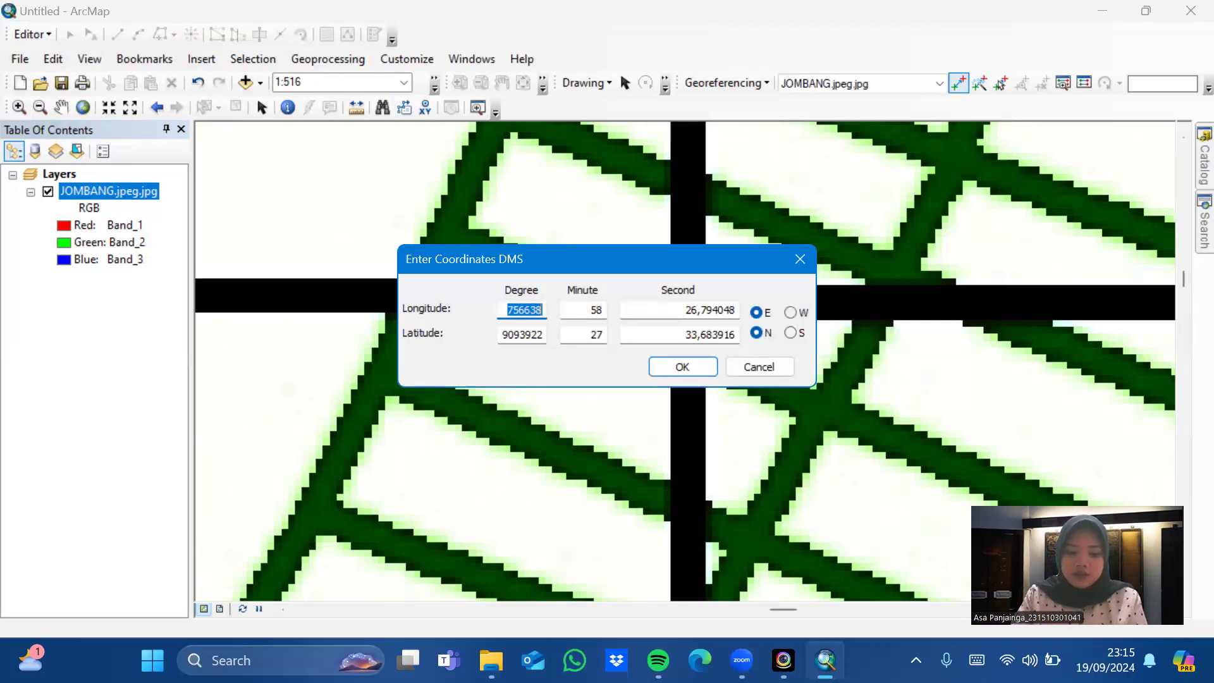
text(113)
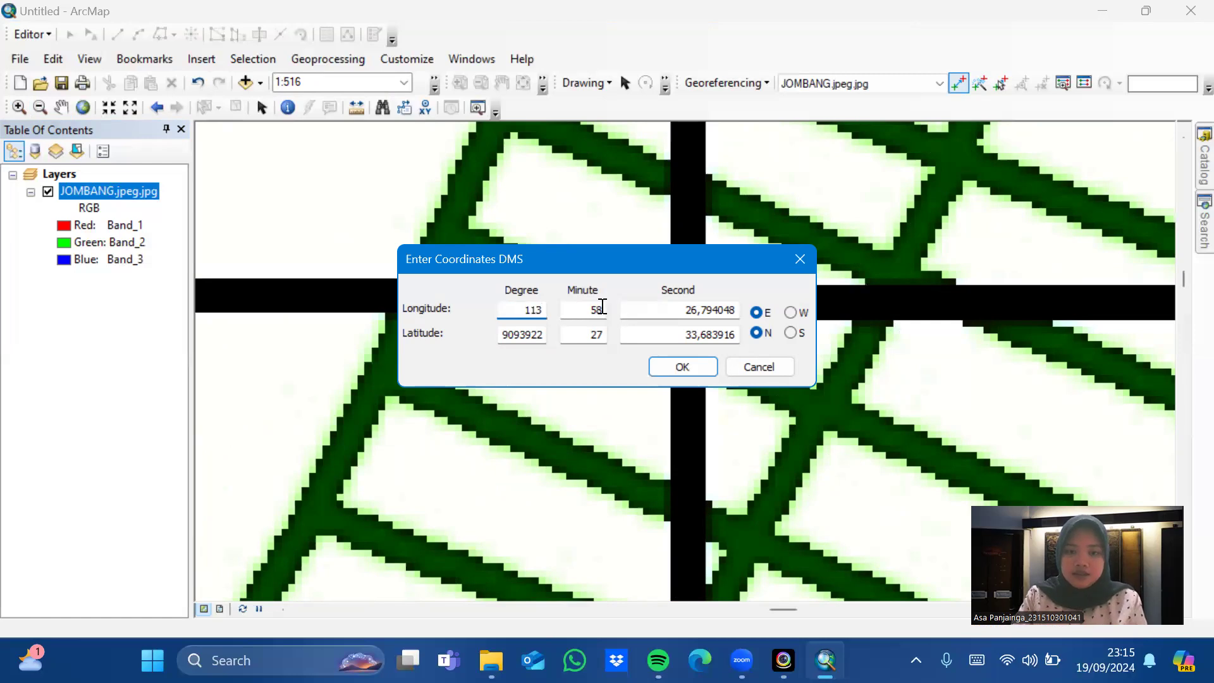
double_click(603, 308)
text(2)
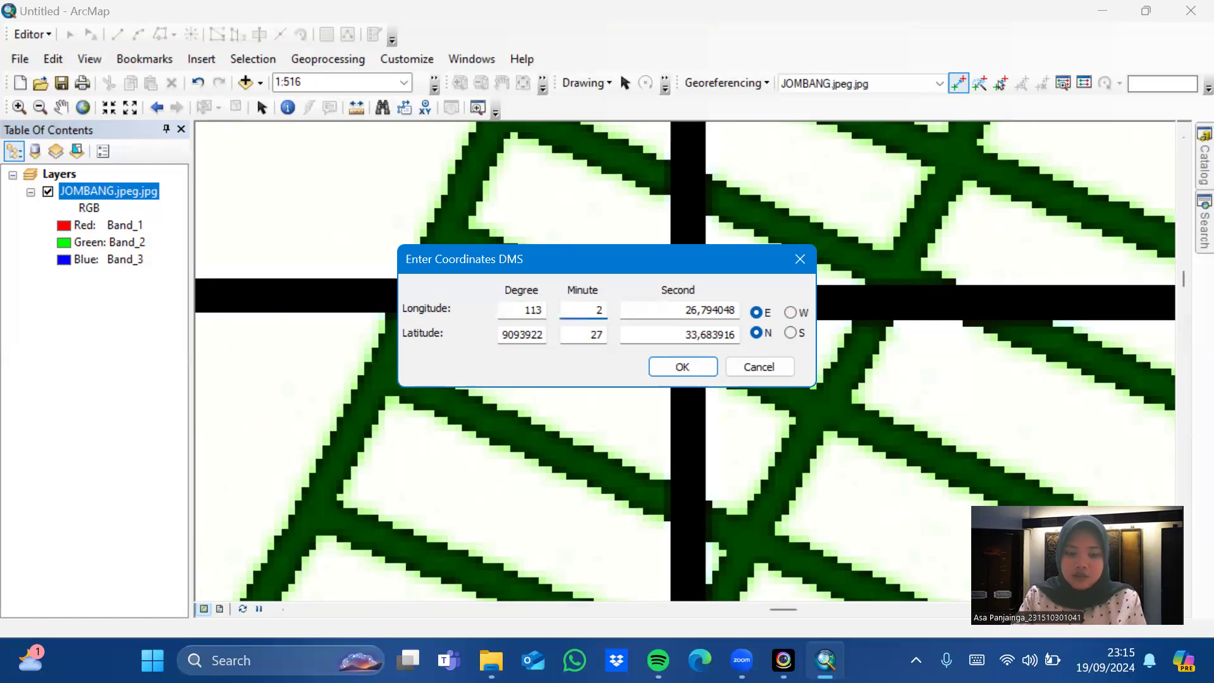
text(4)
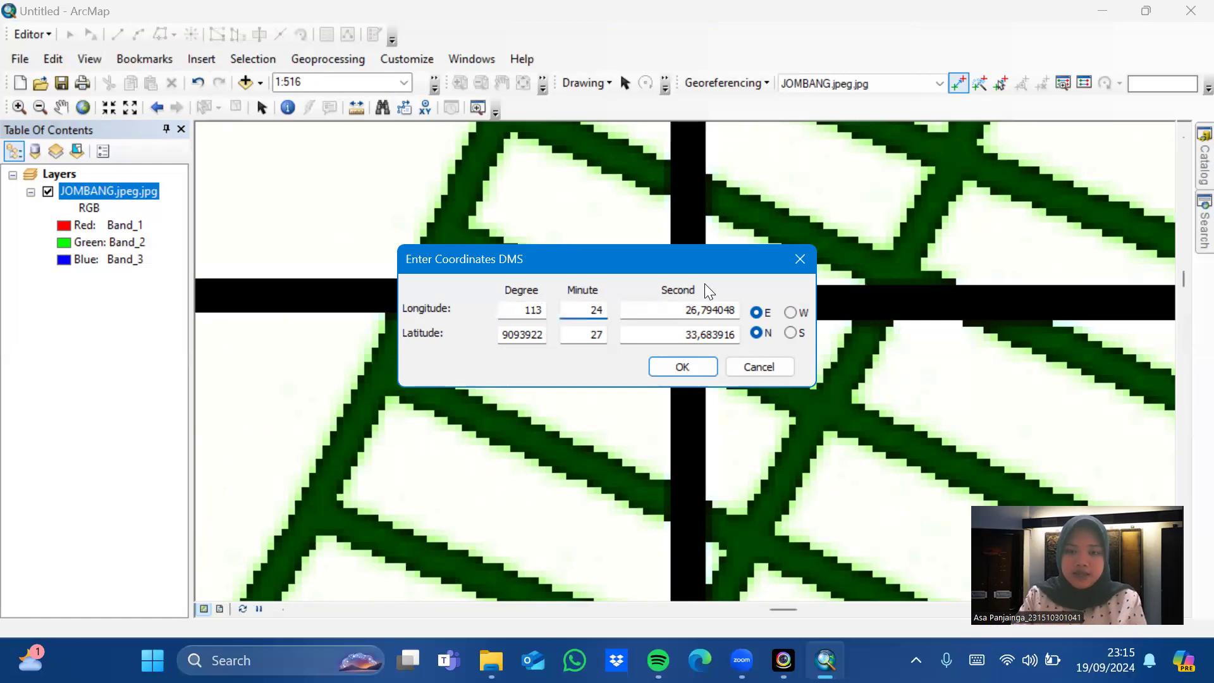
double_click(733, 312)
text(10)
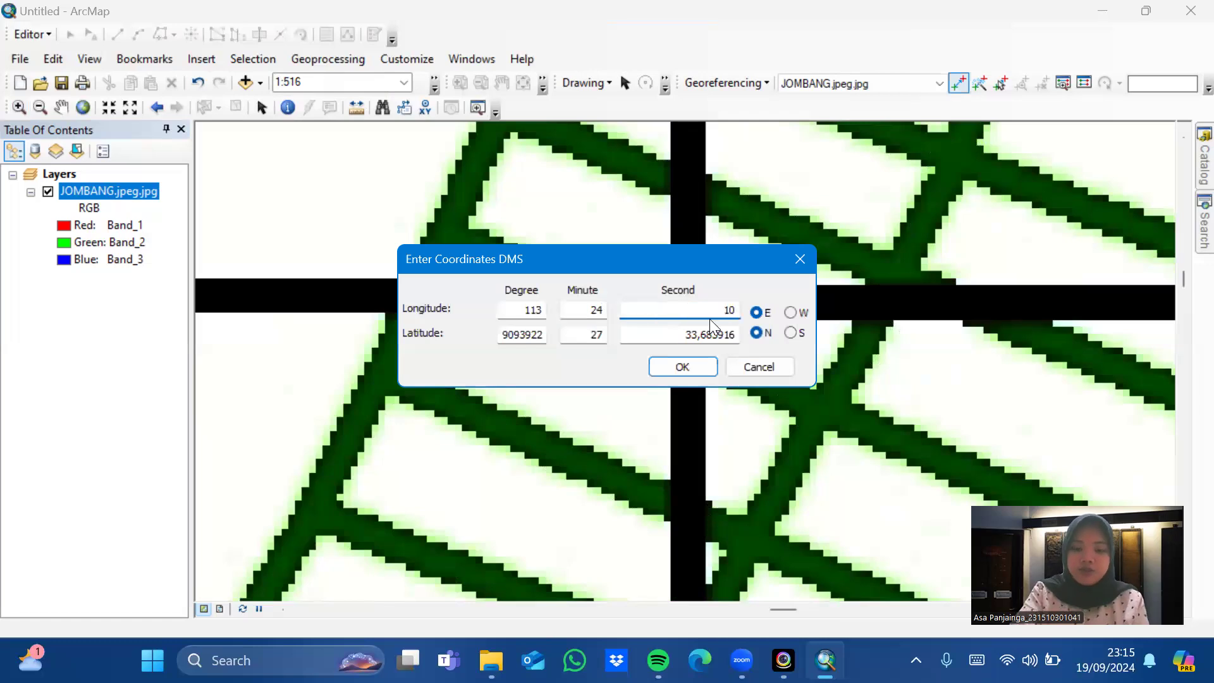
Step: Set the second control point's latitude to 8° 11' 25" S and apply the coordinates
double_click(540, 333)
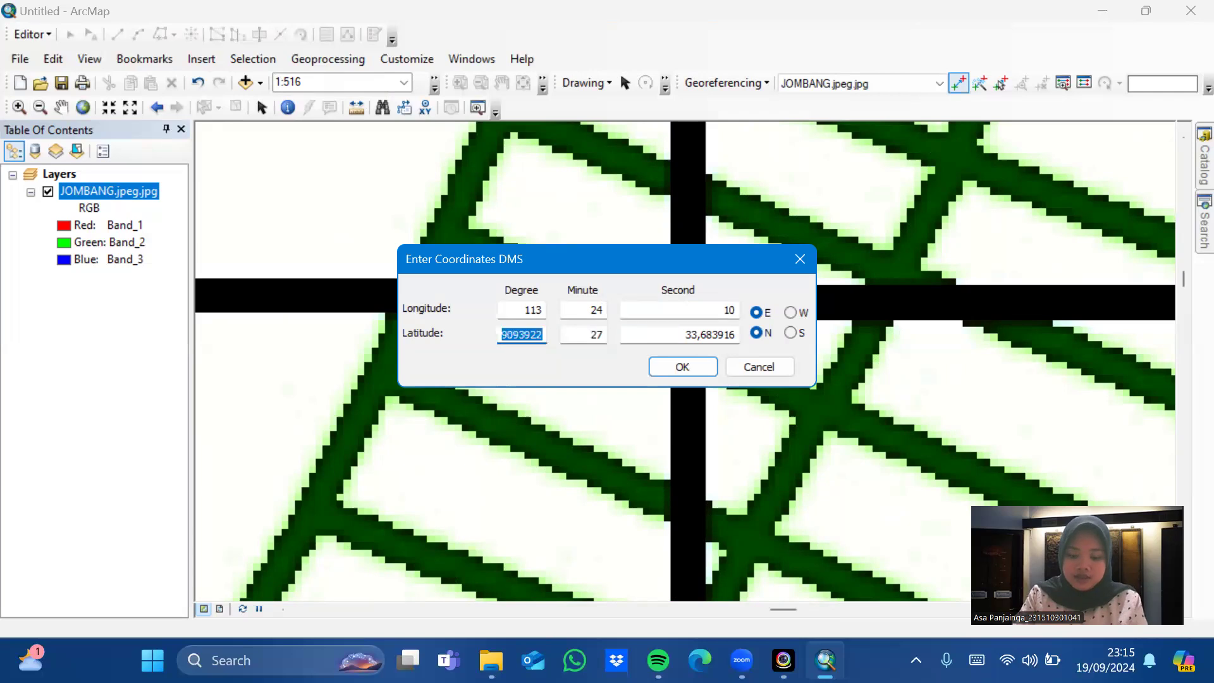
text(8)
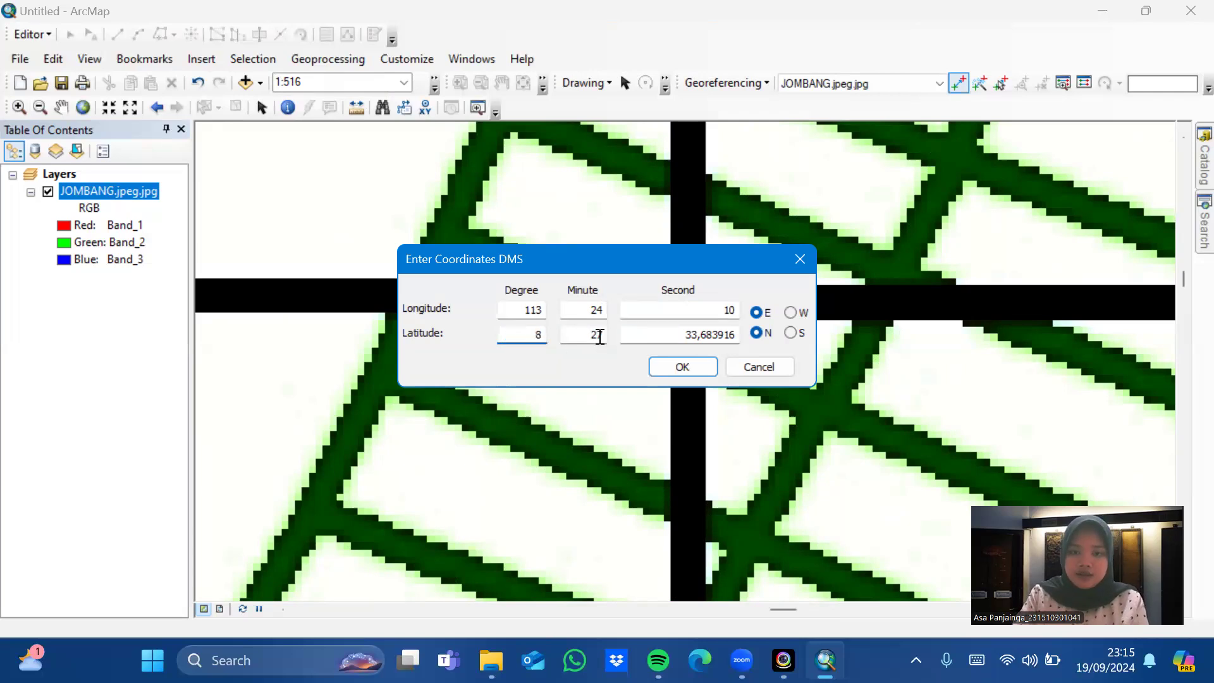
double_click(600, 336)
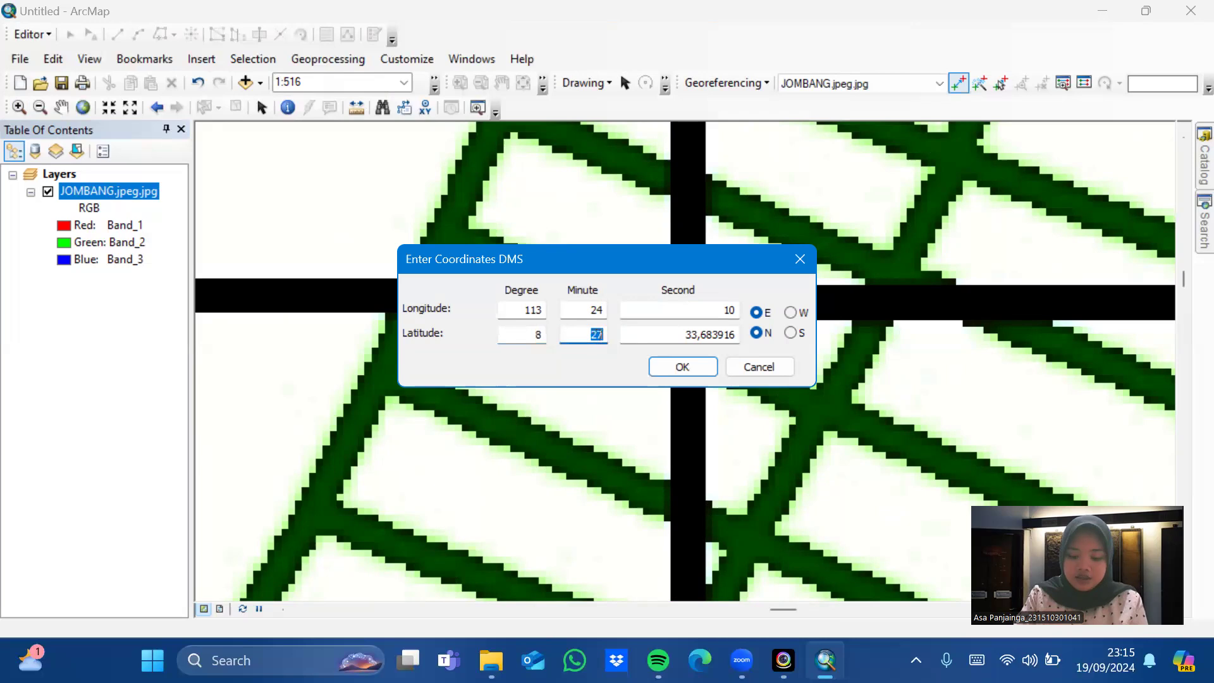
text(11)
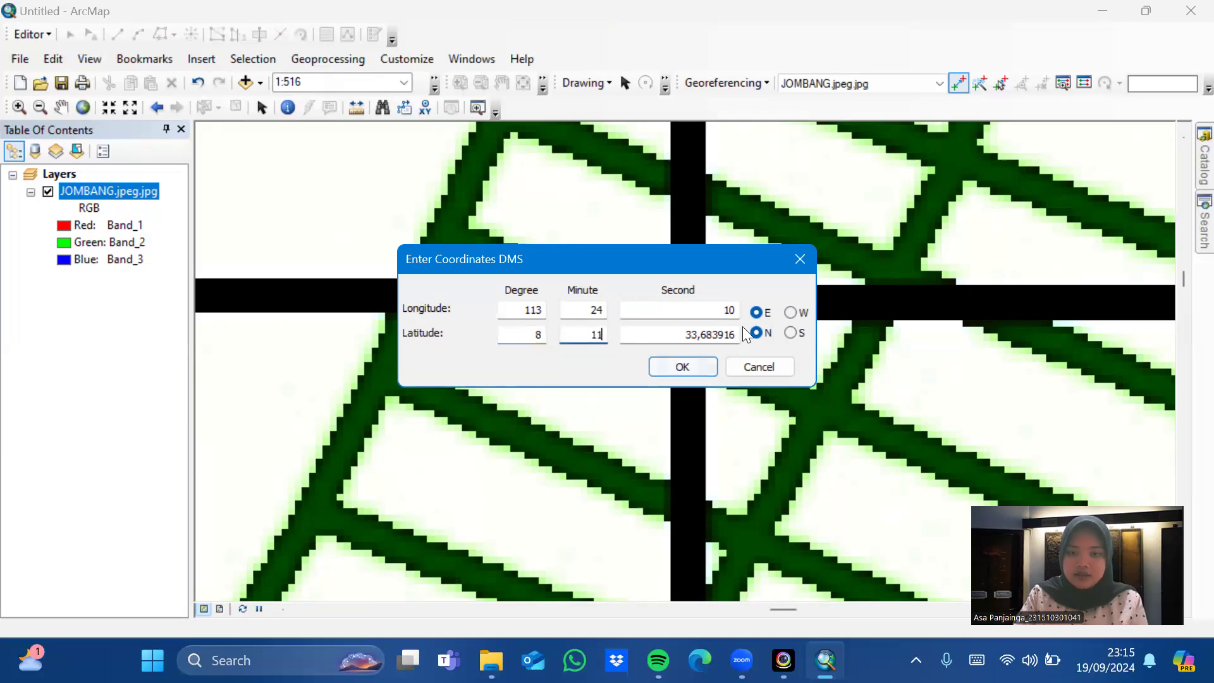
key(Tab)
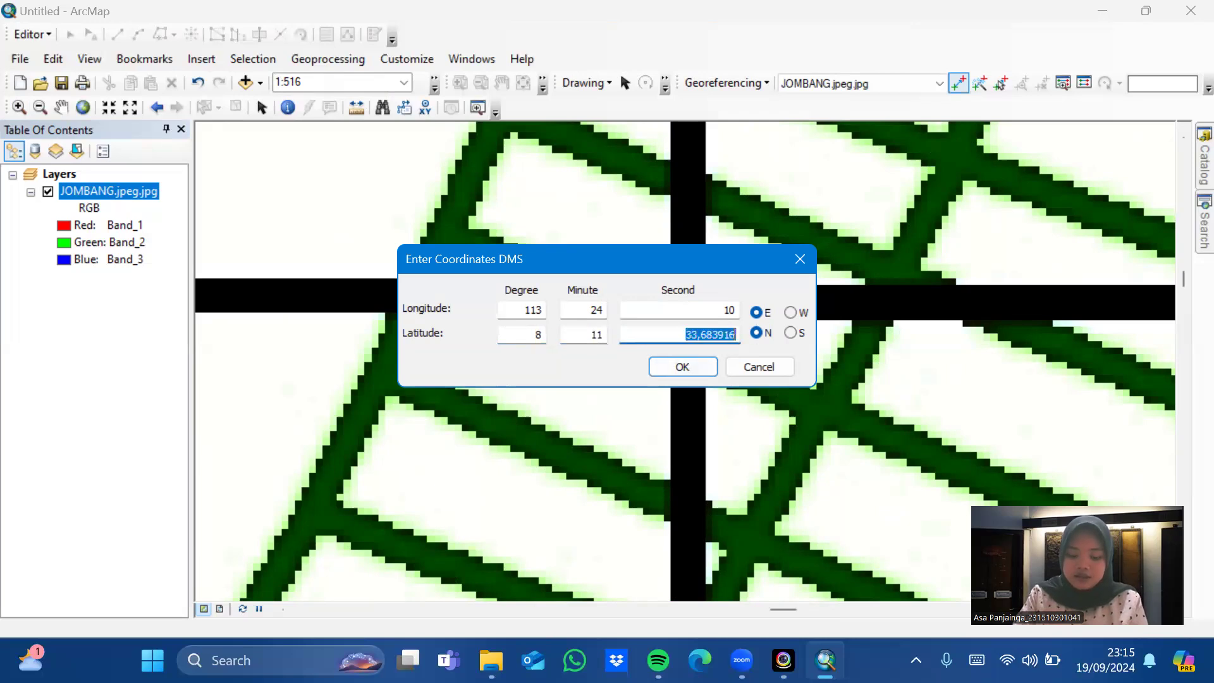
text(21)
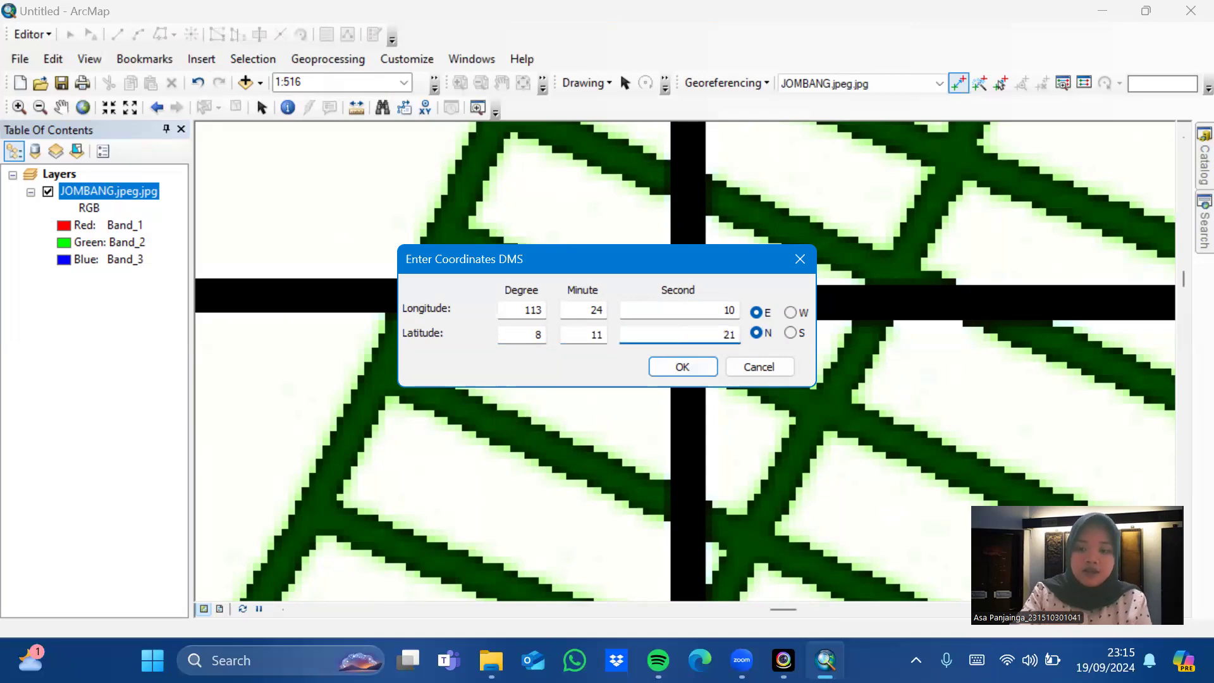
key(BackSpace)
text(5)
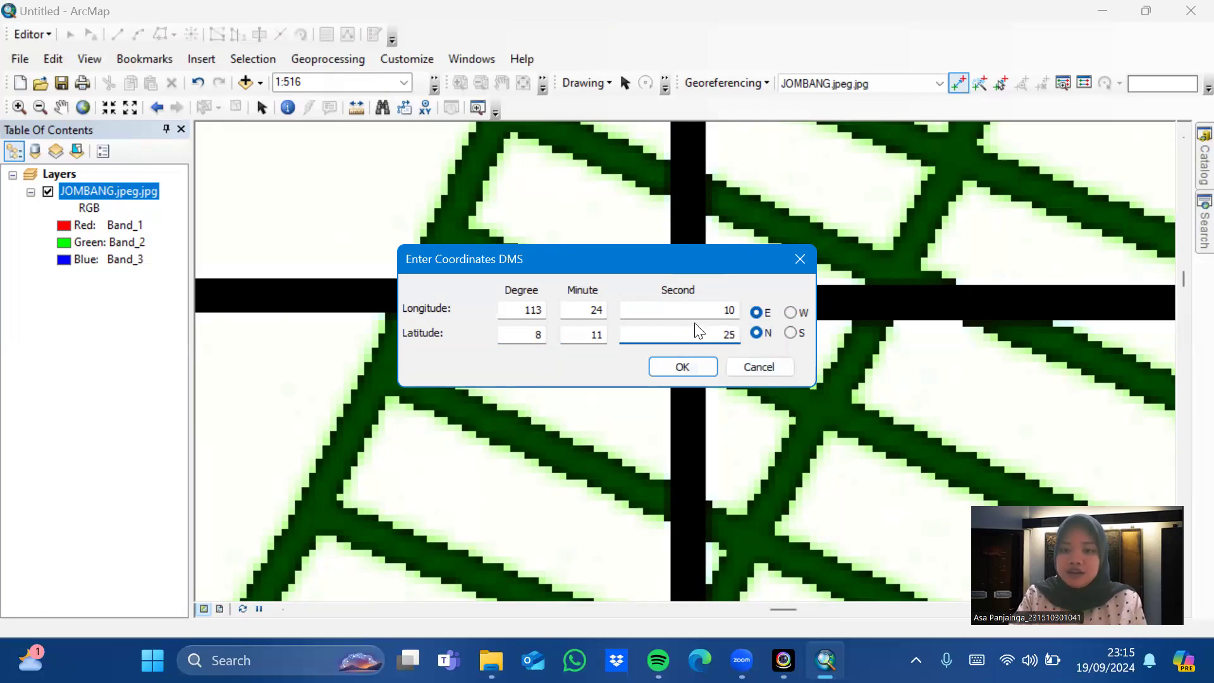
click(789, 331)
click(707, 370)
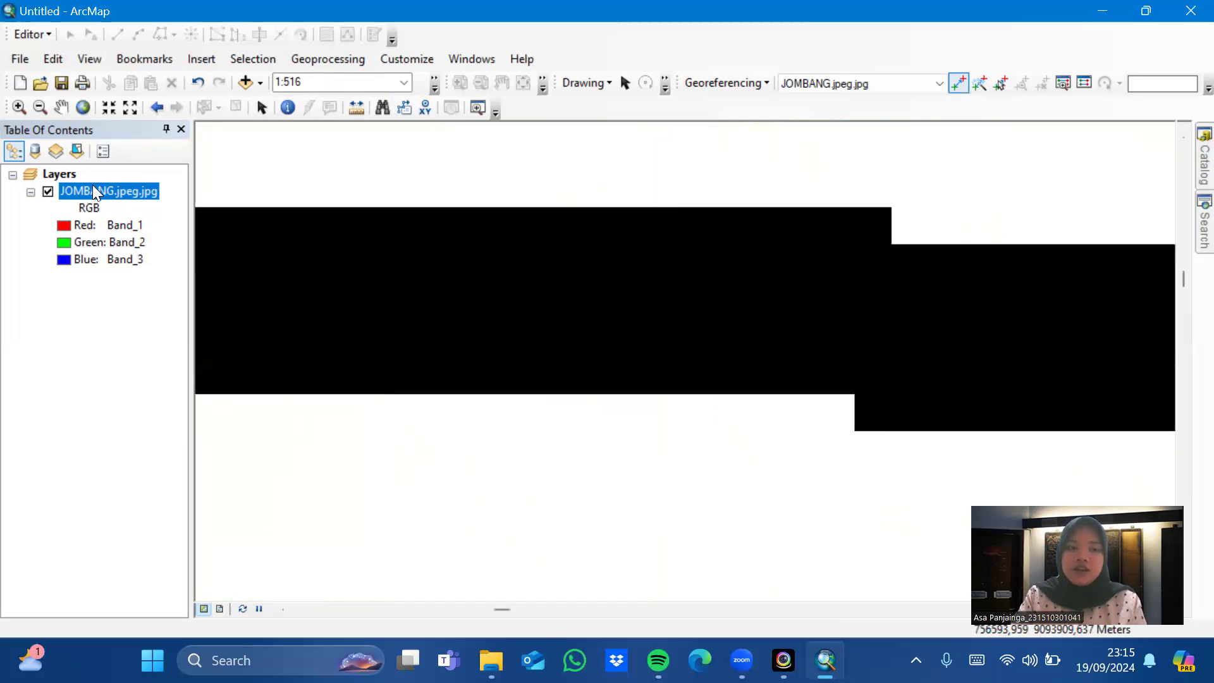
Step: Place the third control point on the JOMBANG image where the 113°24'10"E and 8°15'45"S grid lines cross
right_click(93, 187)
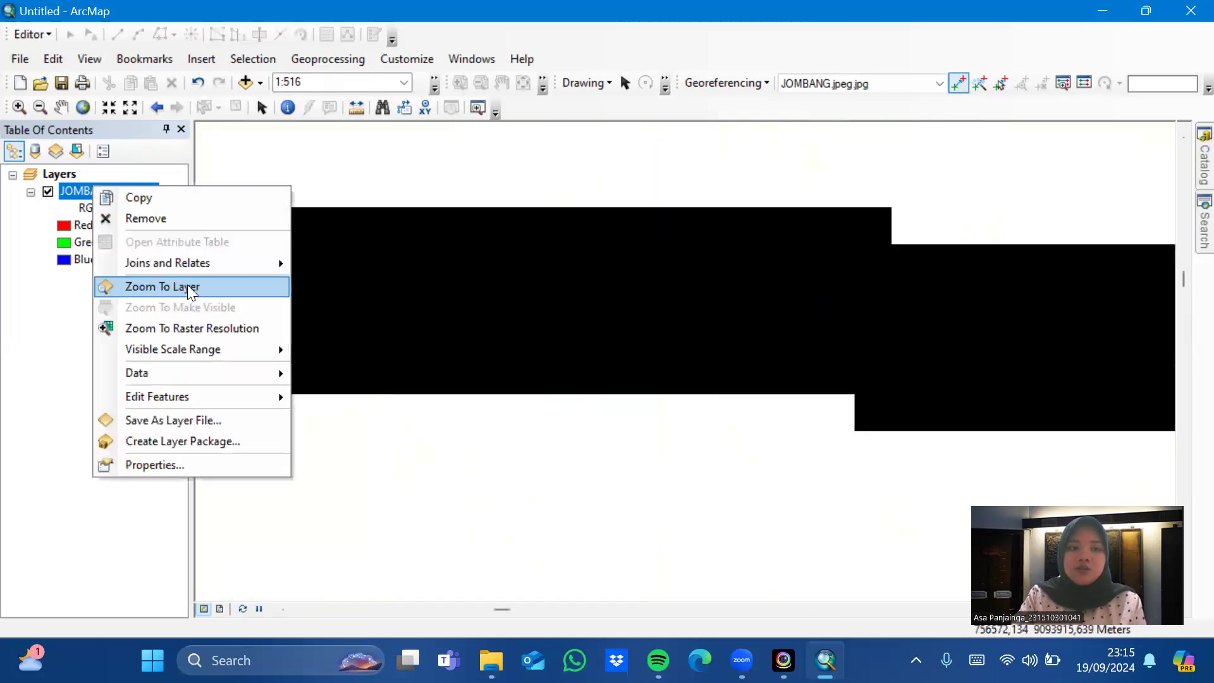
click(189, 288)
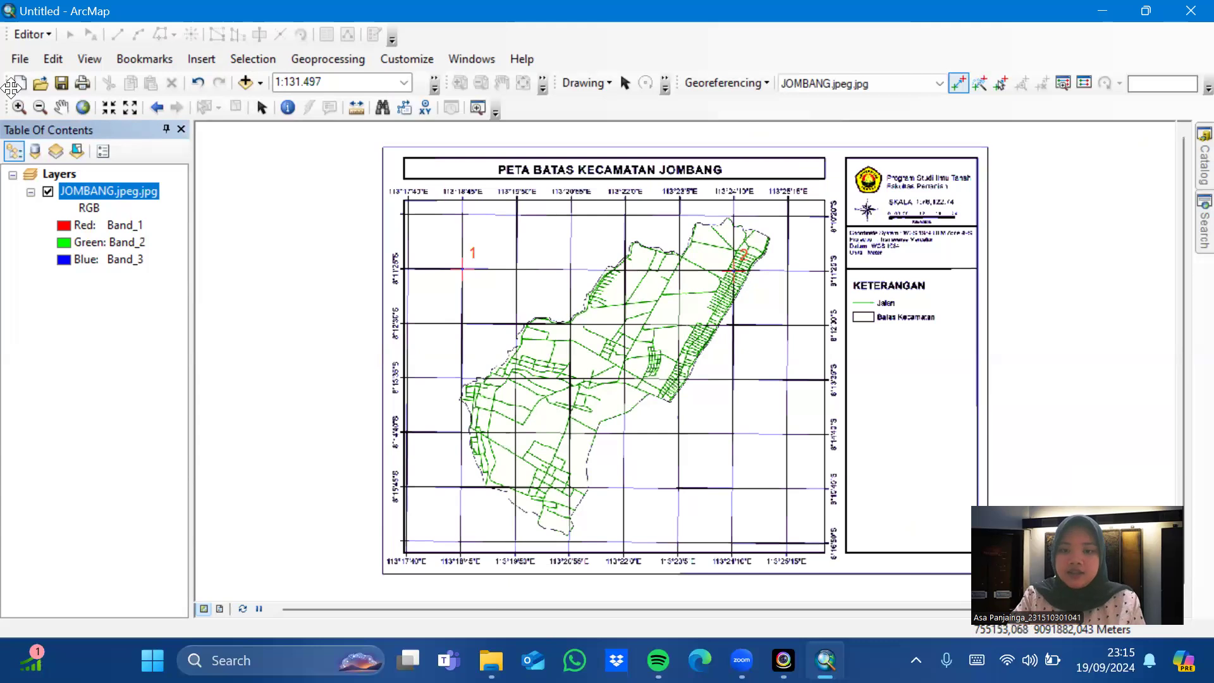
click(26, 111)
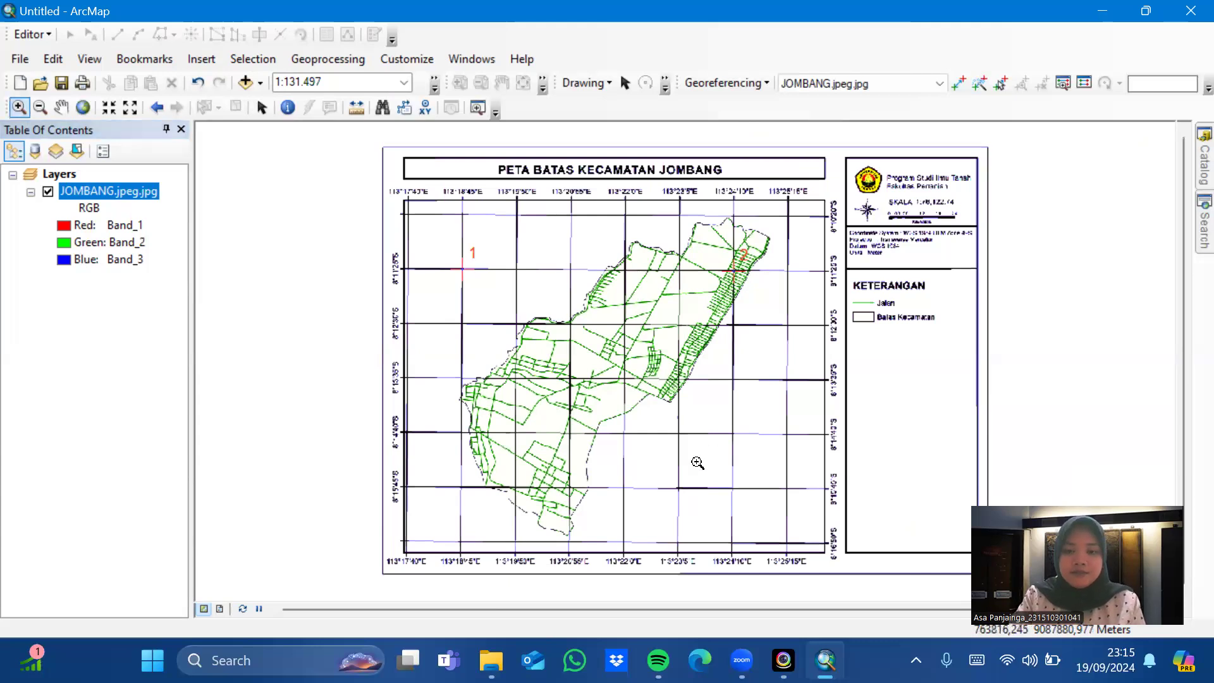
drag(696, 466, 851, 595)
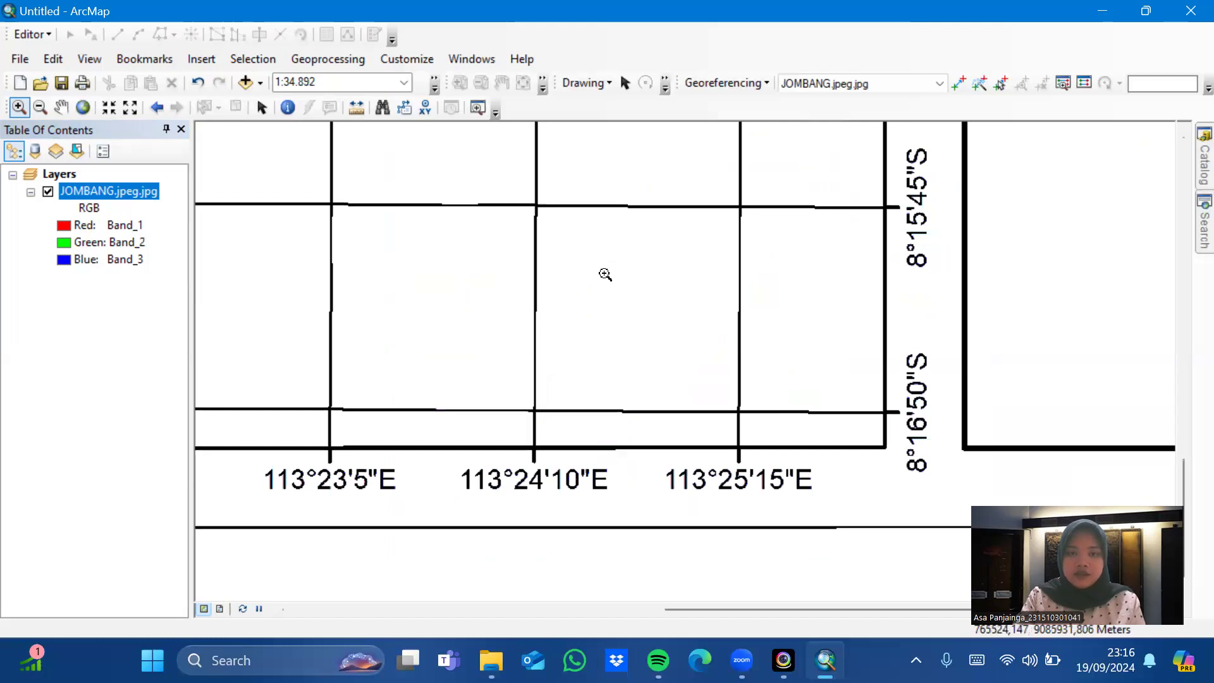
click(572, 235)
drag(571, 236, 753, 379)
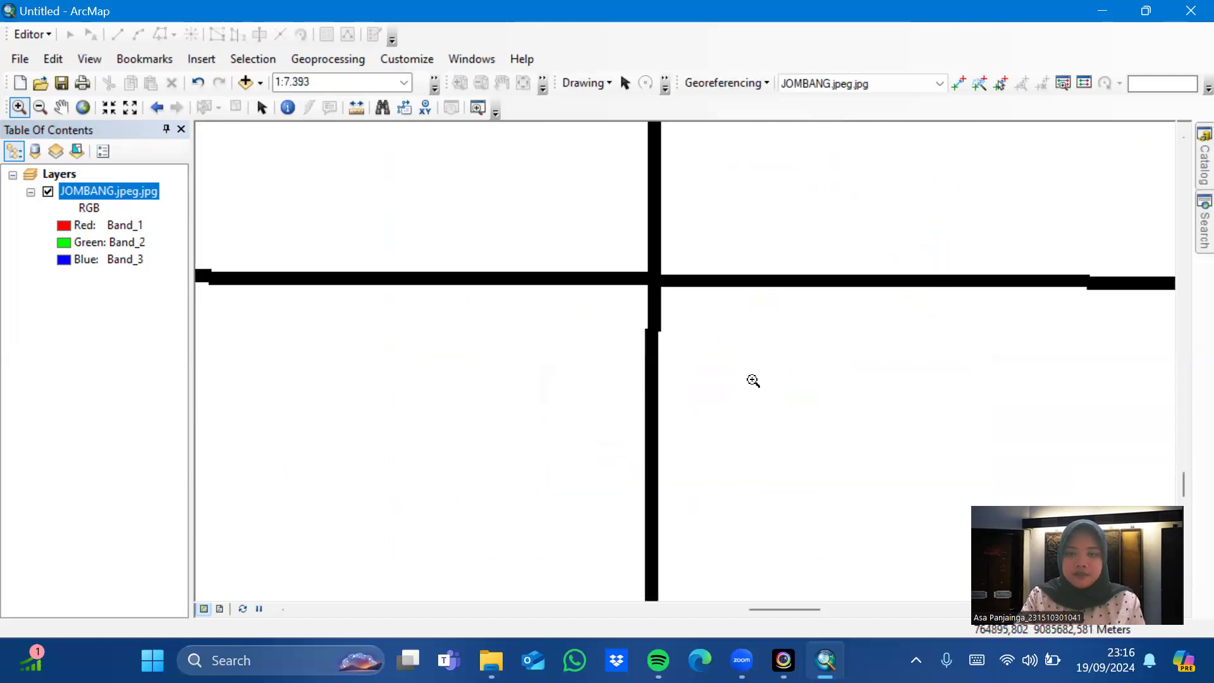
click(958, 83)
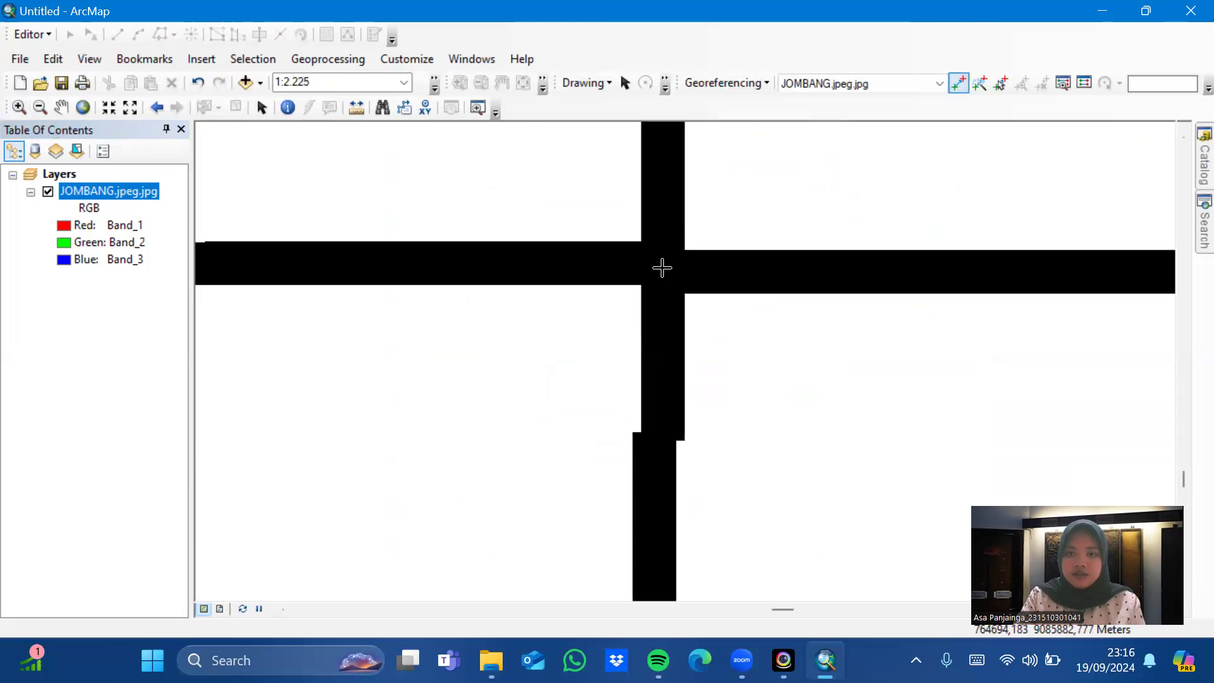
click(662, 268)
Step: Open the DMS coordinate entry for the third control point and set its longitude to 113° 24' 10" E
right_click(664, 269)
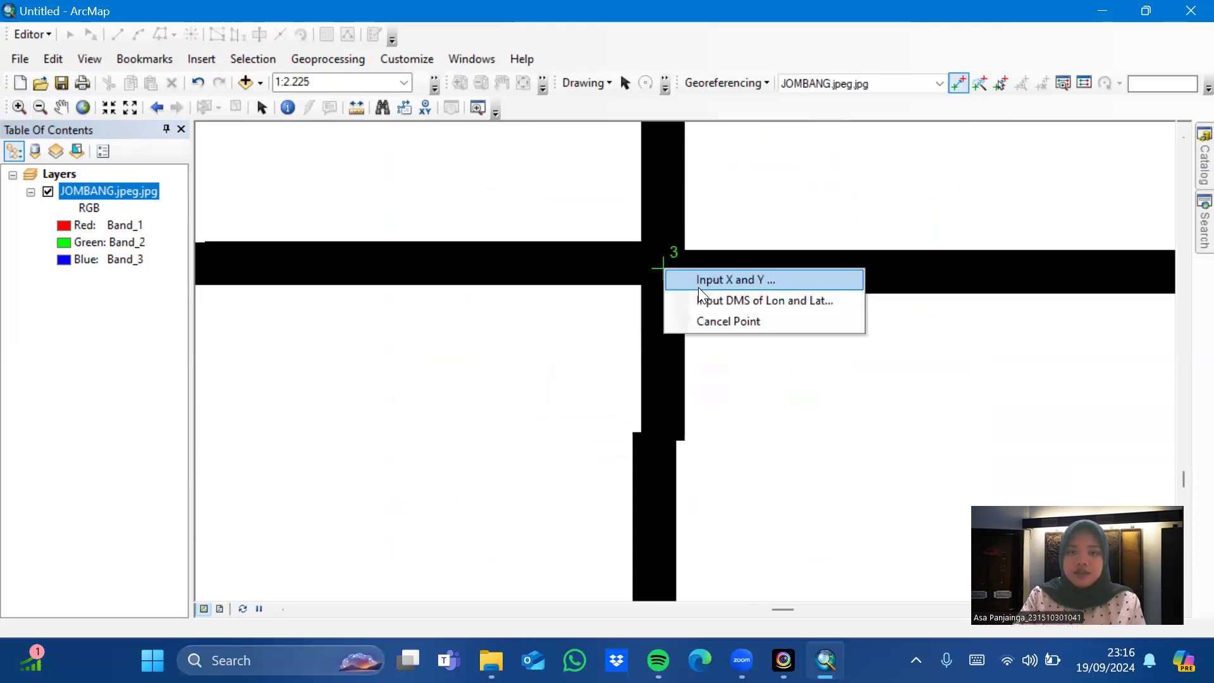
click(713, 301)
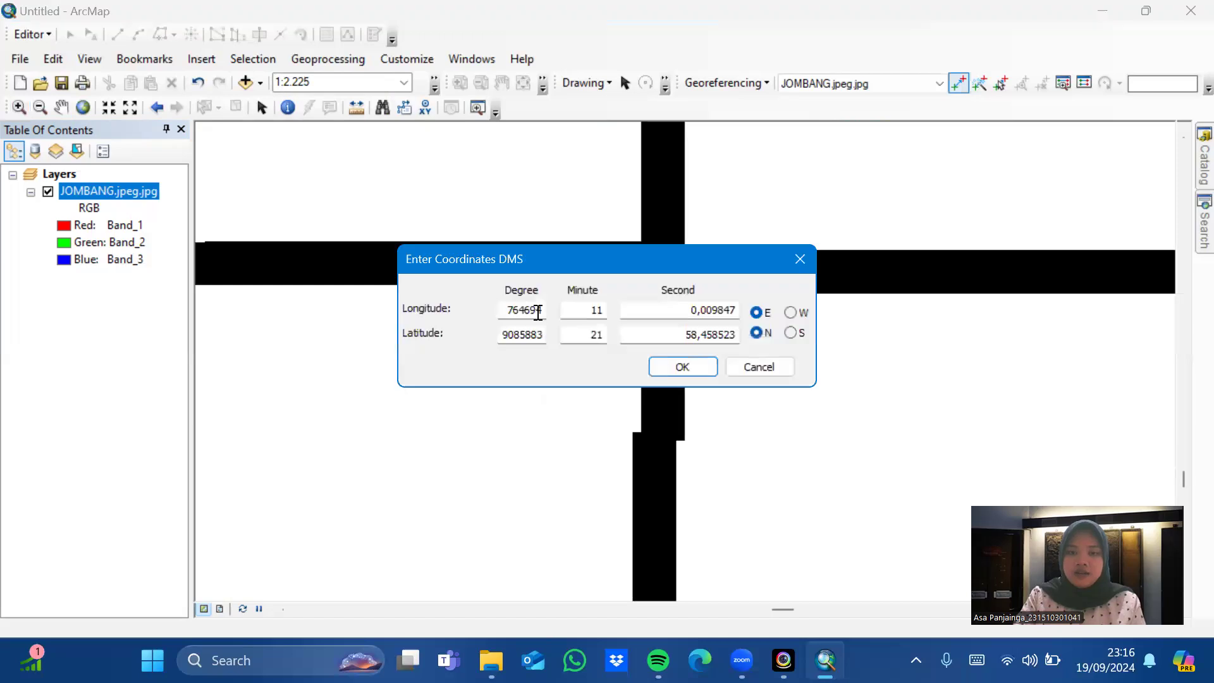
double_click(542, 310)
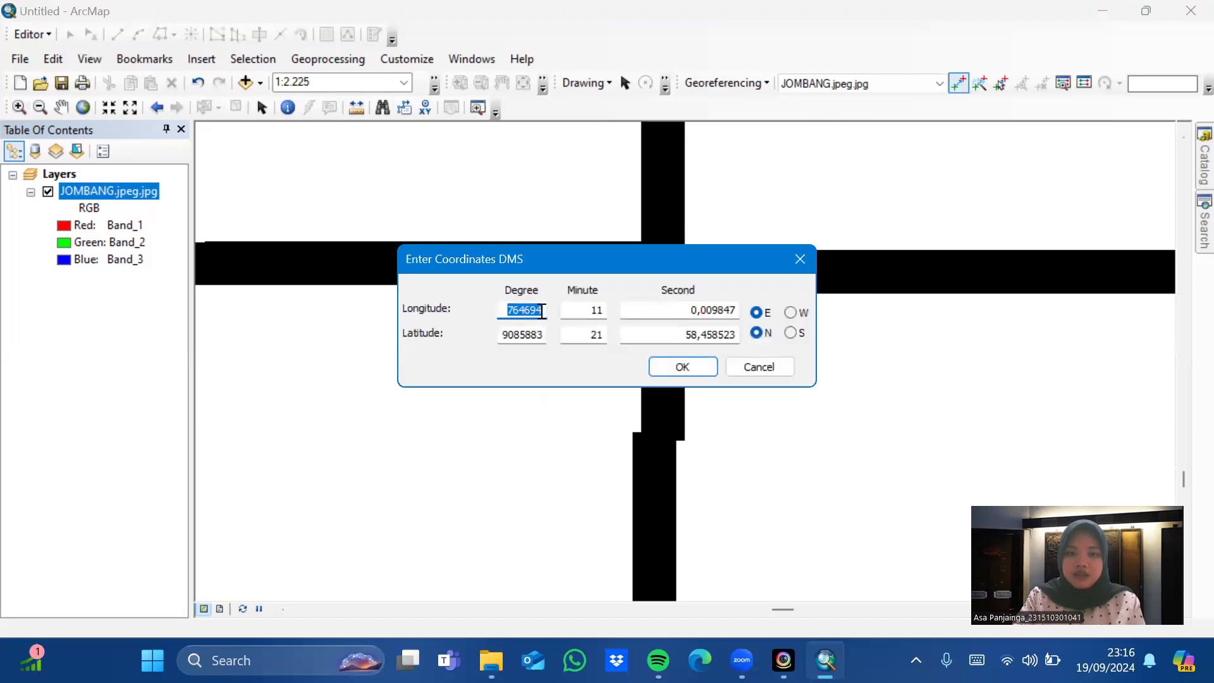
text(113)
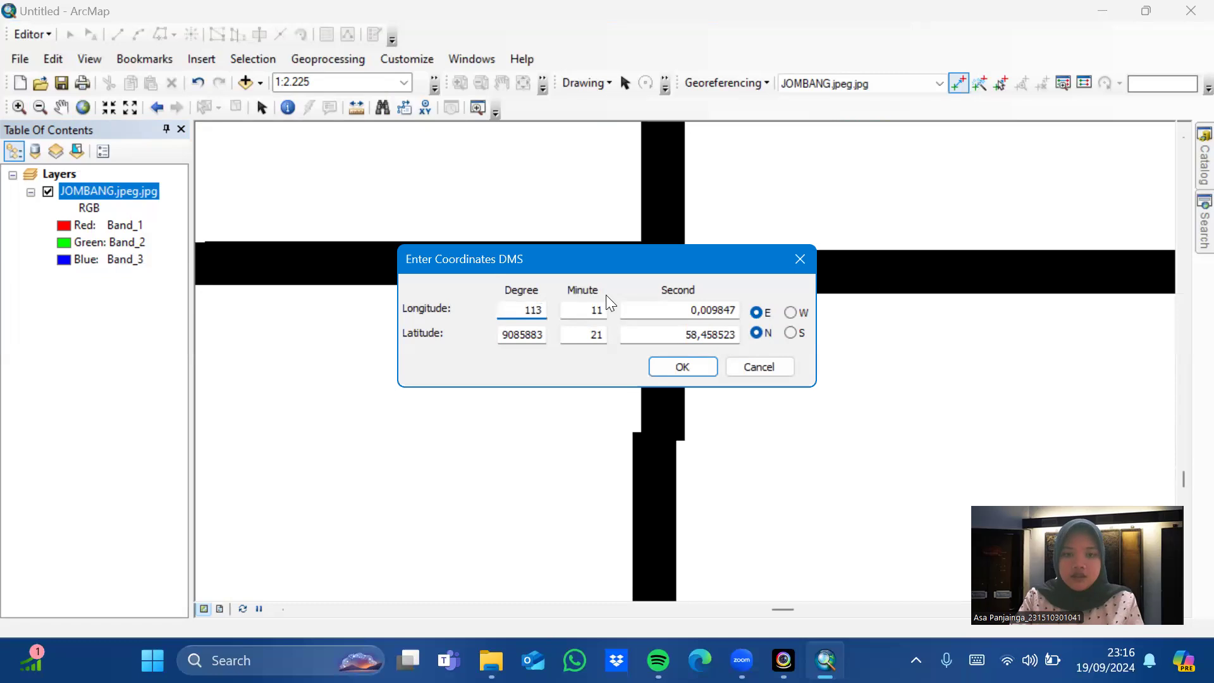
double_click(601, 308)
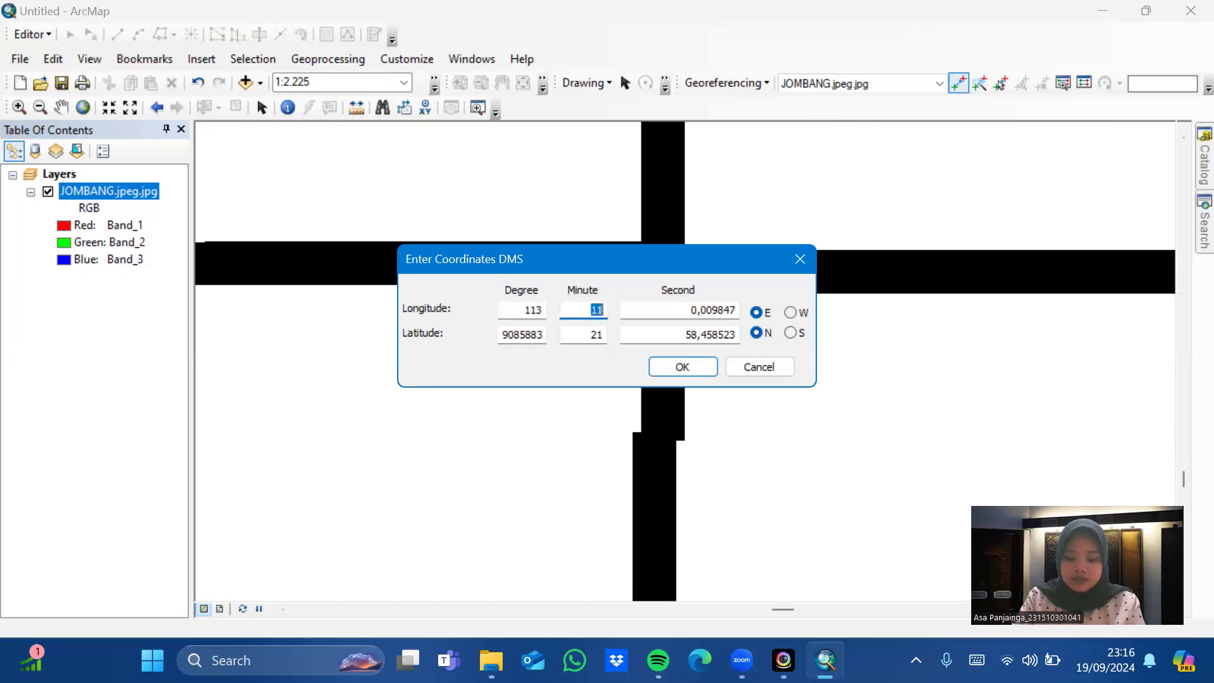
text(24)
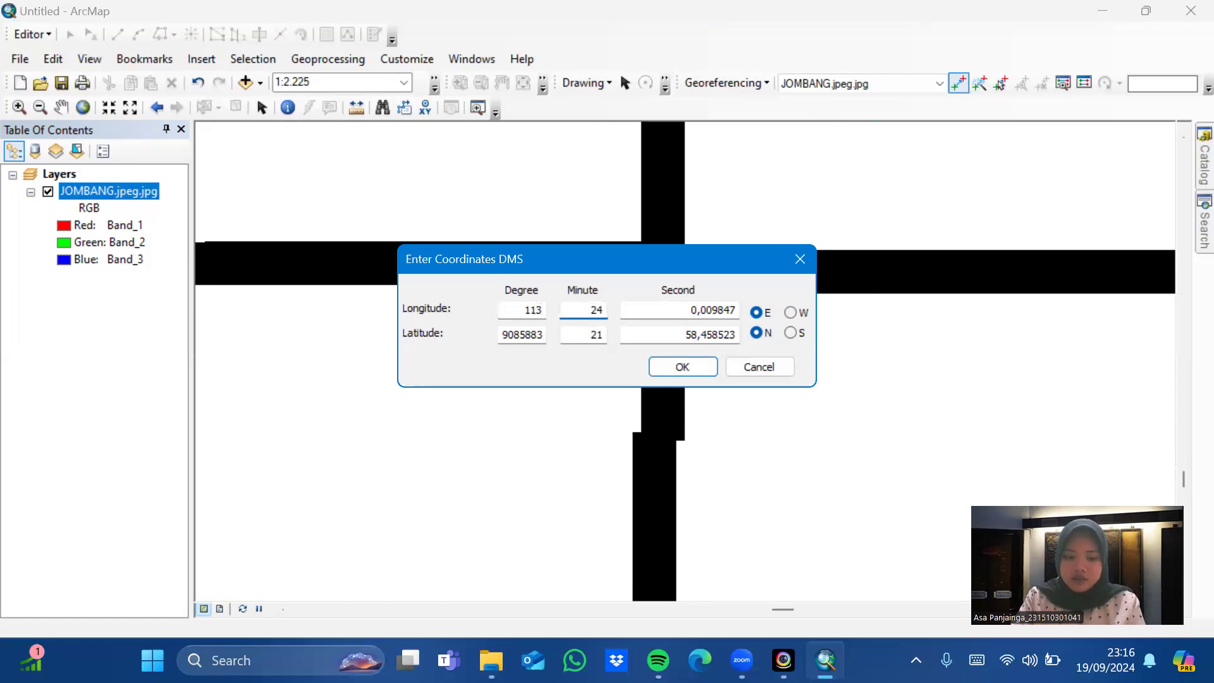
double_click(734, 308)
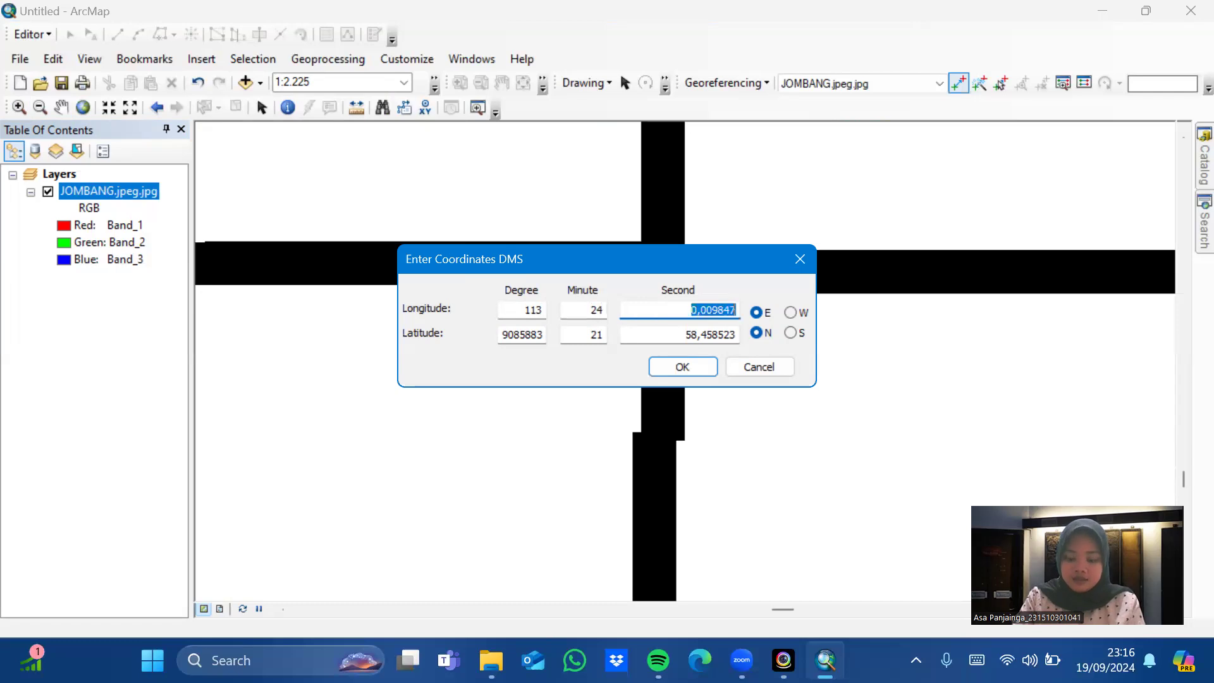
text(10)
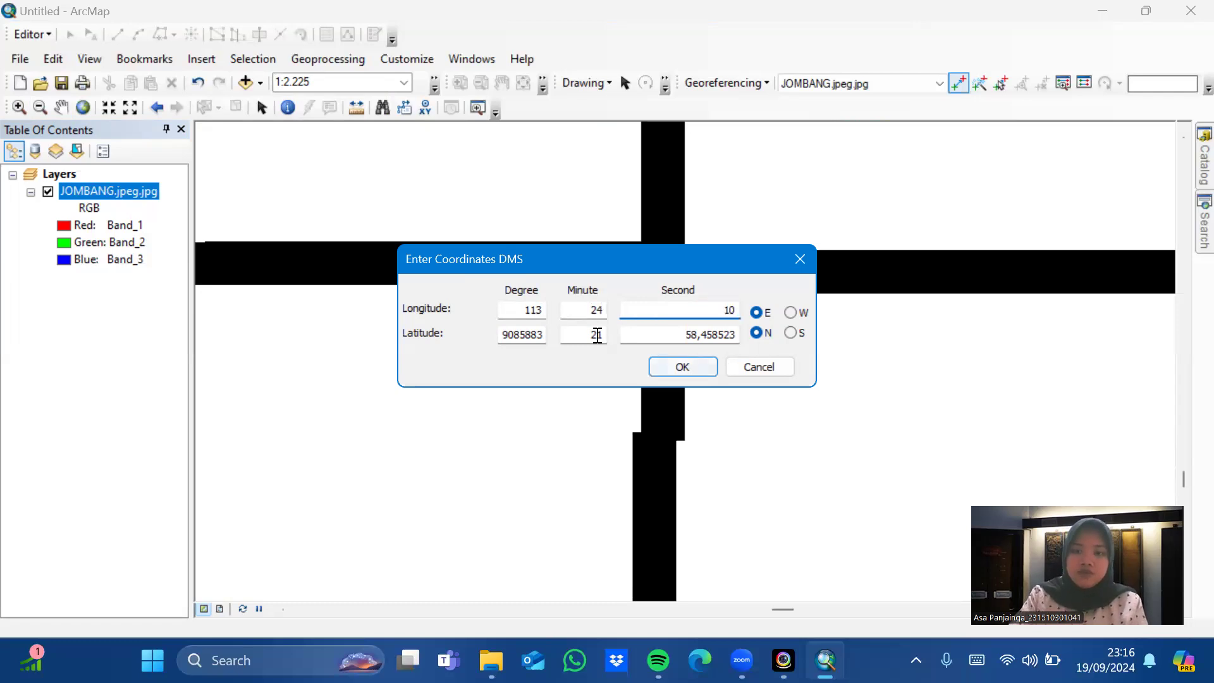
Step: Set the third control point's latitude to 8° 15' 45" S and apply the coordinates
double_click(540, 335)
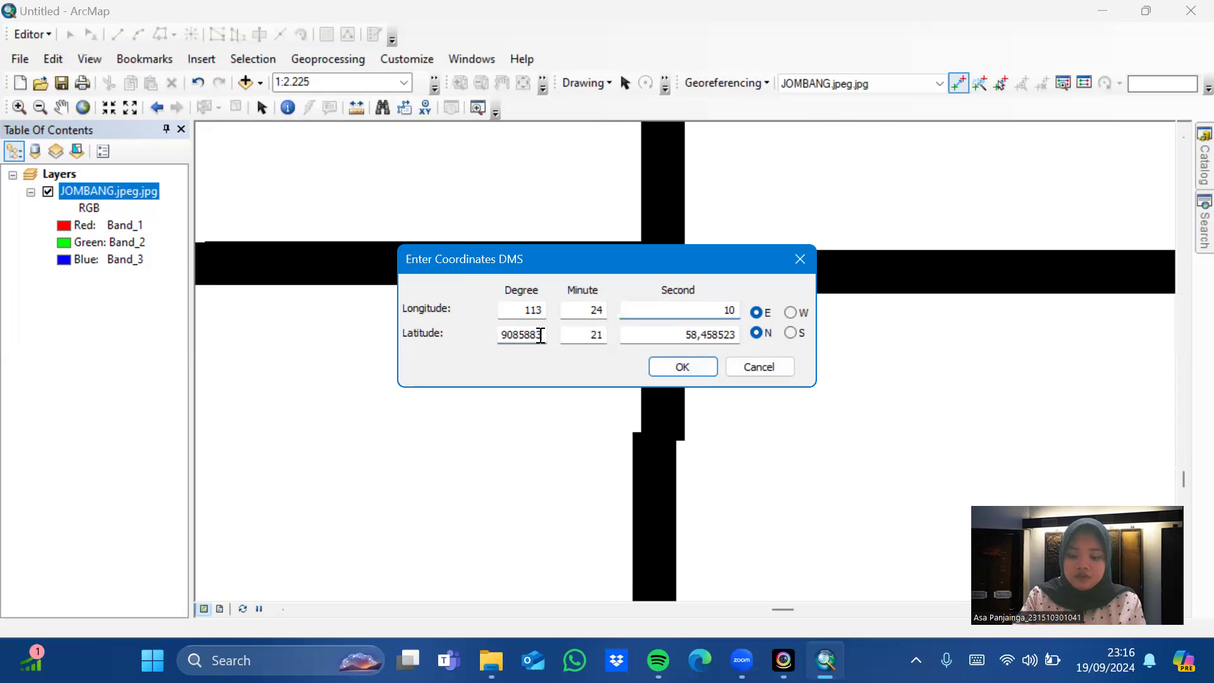
text(8)
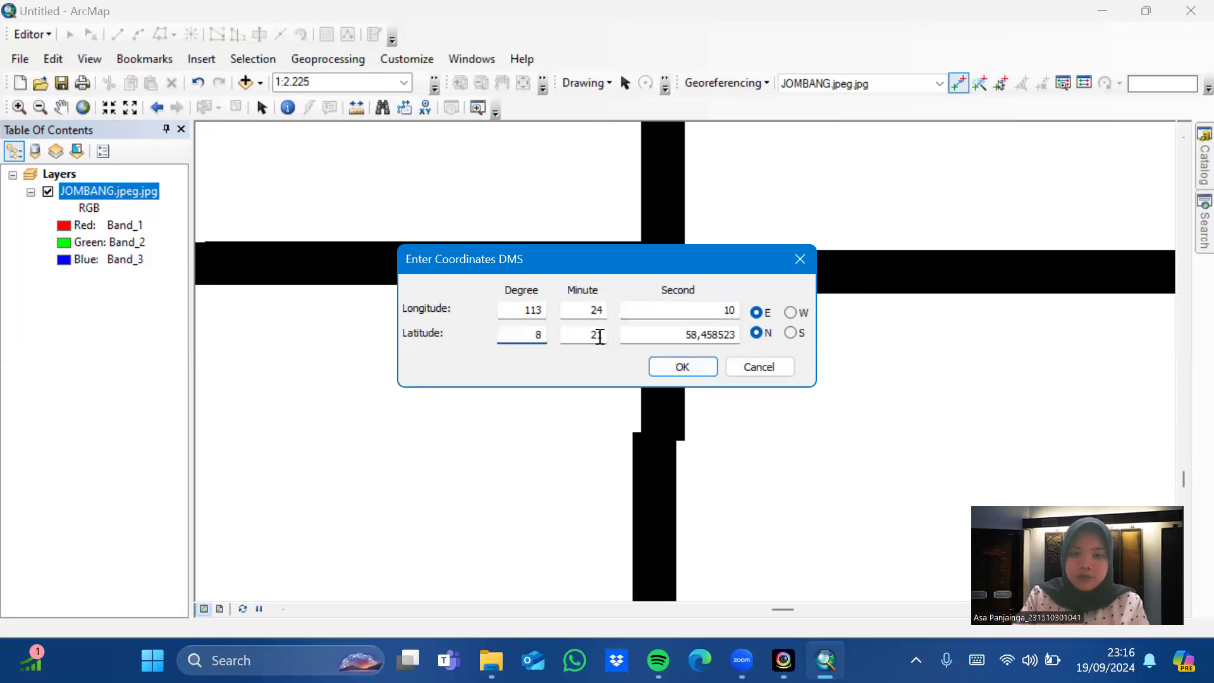
key(Tab)
text(15)
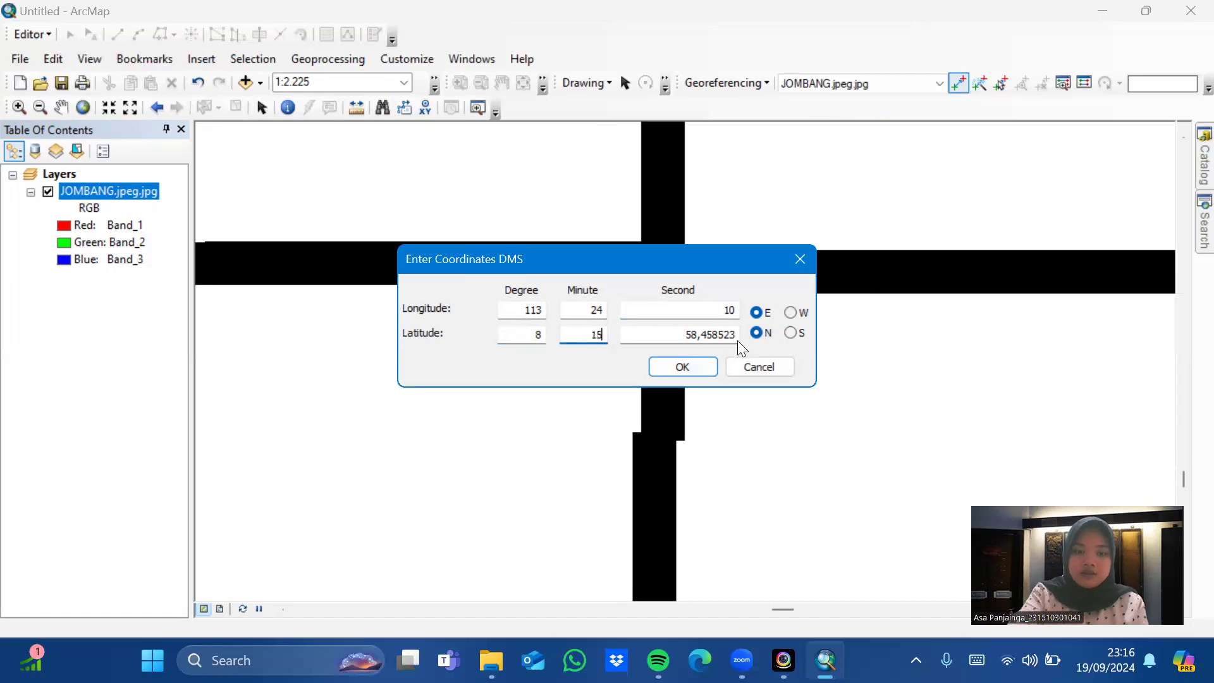
key(Tab)
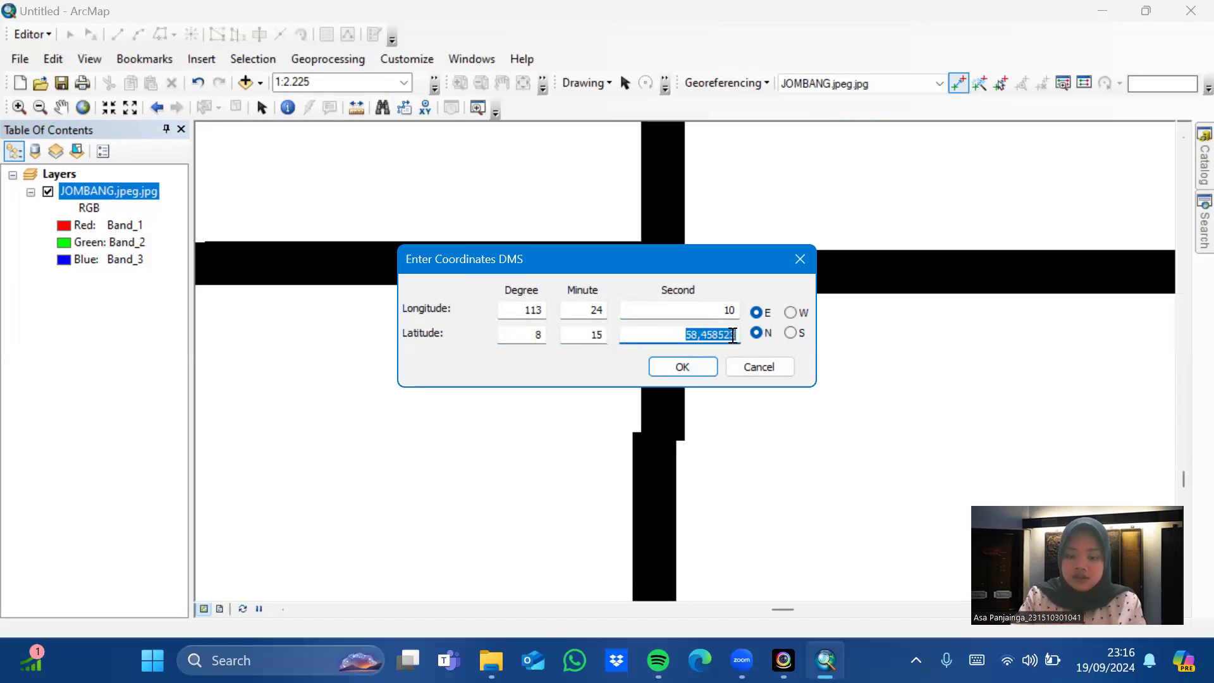
text(45)
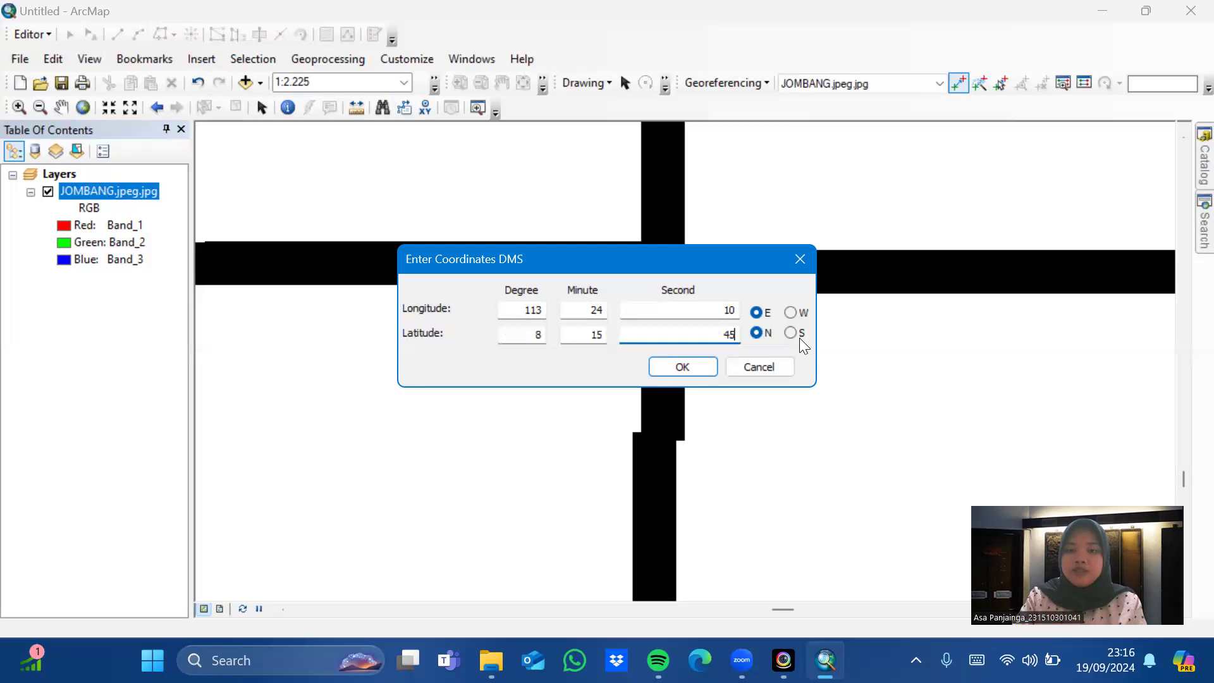
click(676, 365)
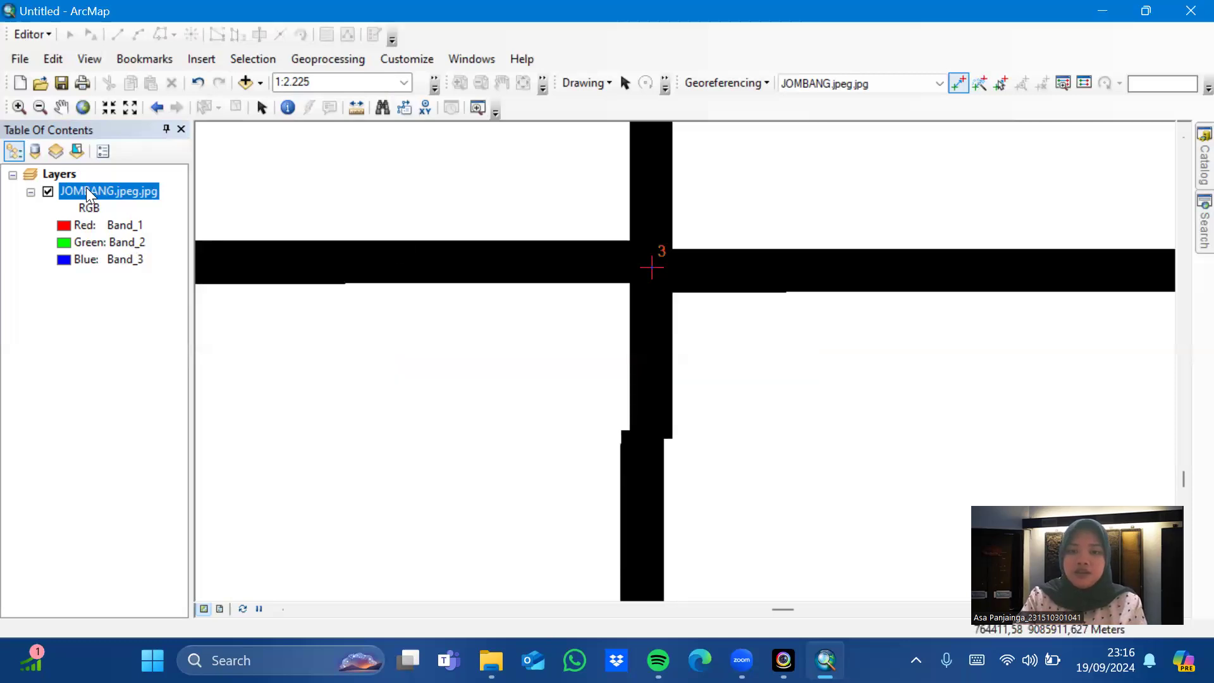
Step: Place the fourth control point on the JOMBANG image where the 113°18'45"E and 8°15'45"S grid lines cross
right_click(91, 189)
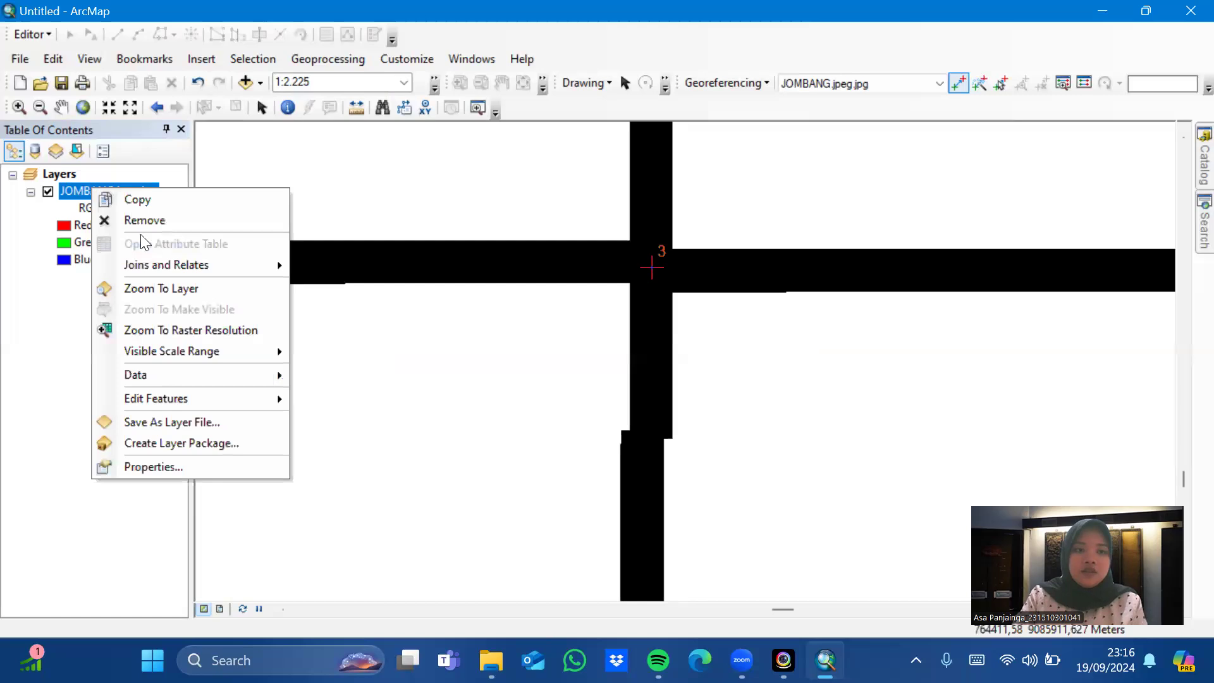
click(179, 290)
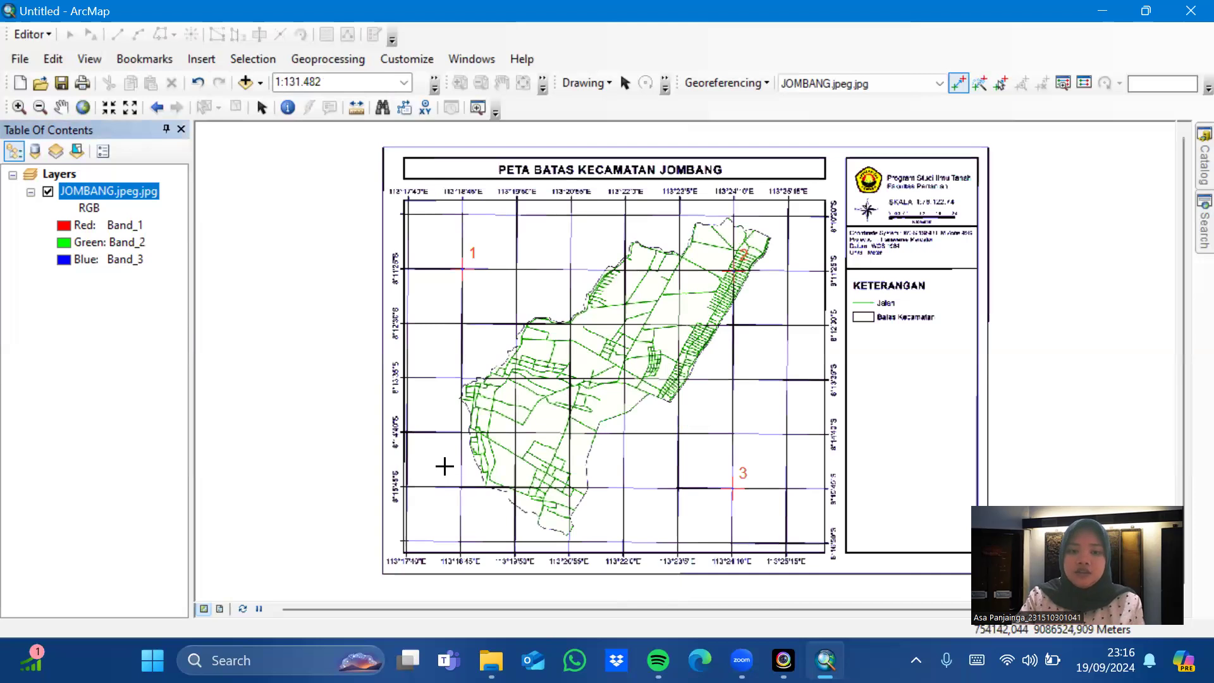
click(17, 109)
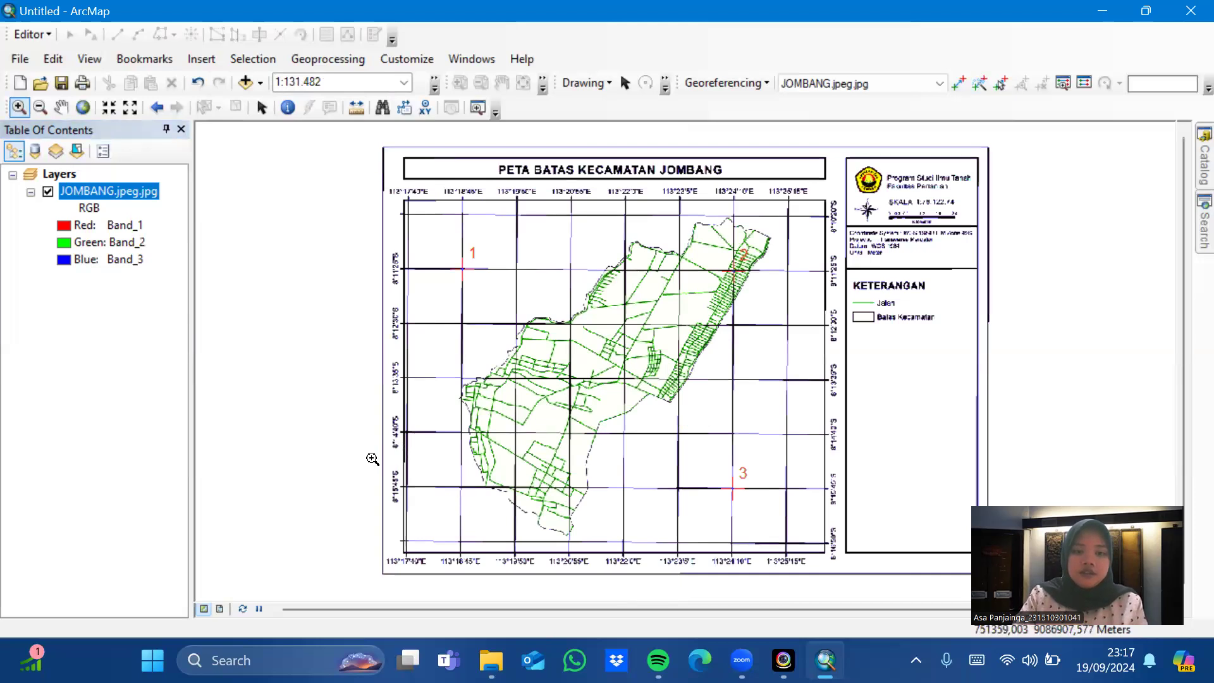
click(520, 580)
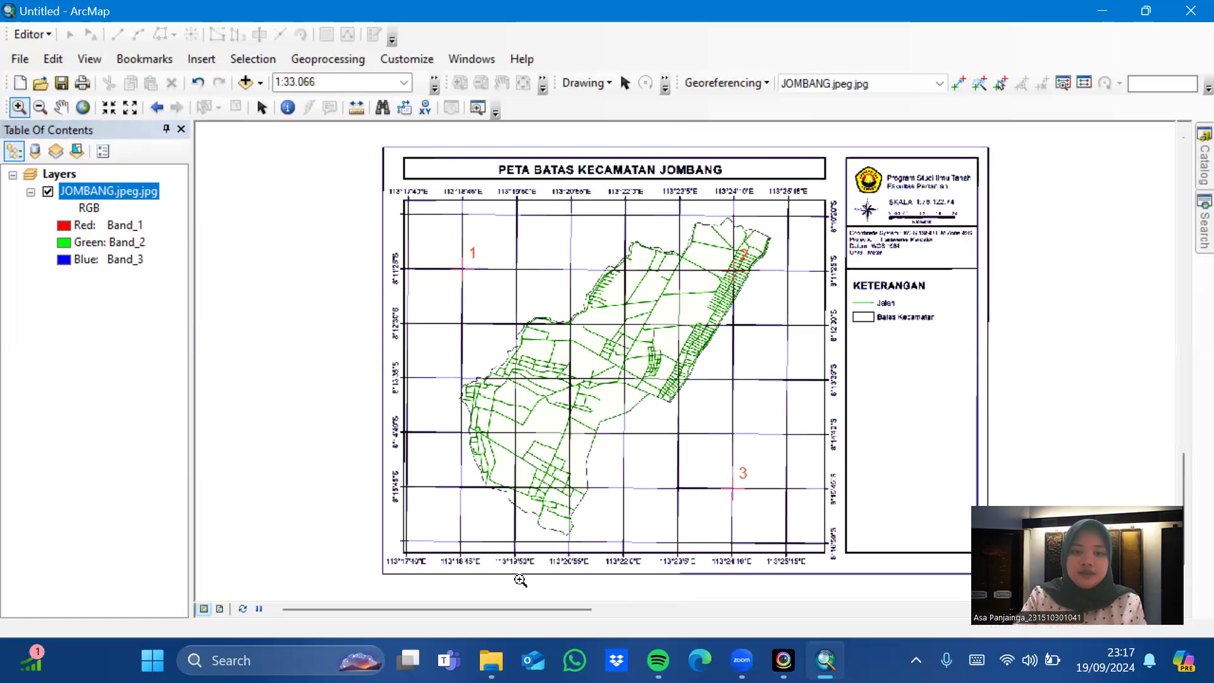
drag(696, 204, 653, 232)
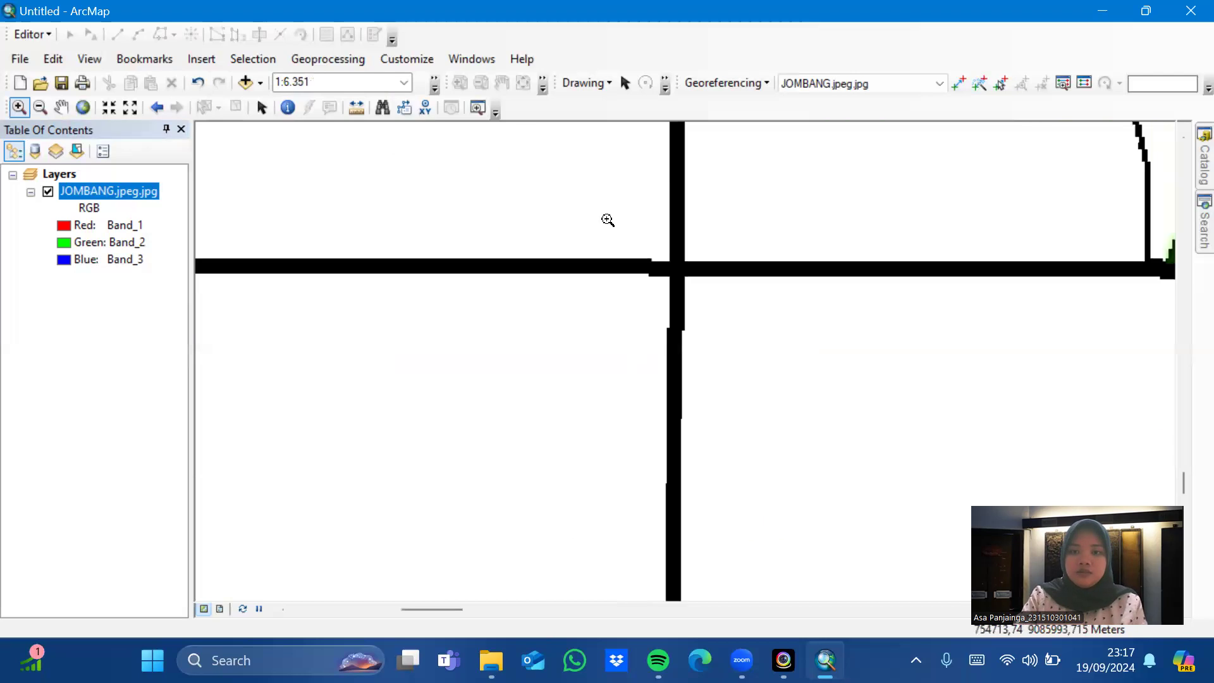
click(684, 286)
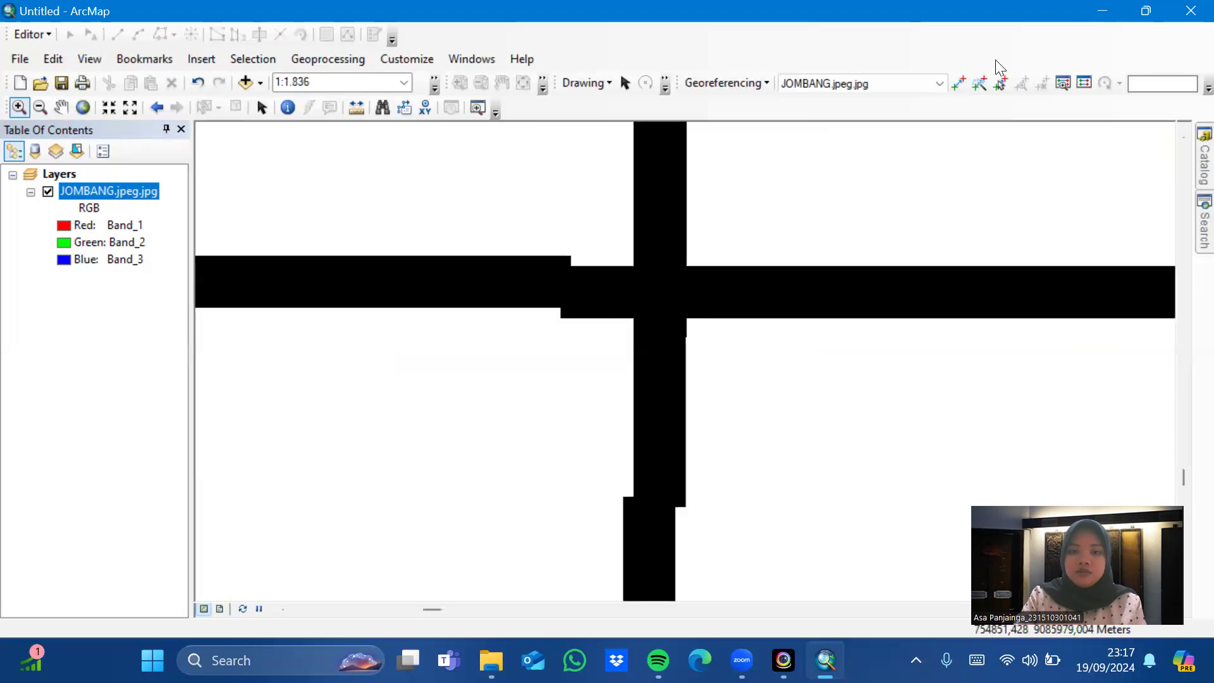
click(958, 83)
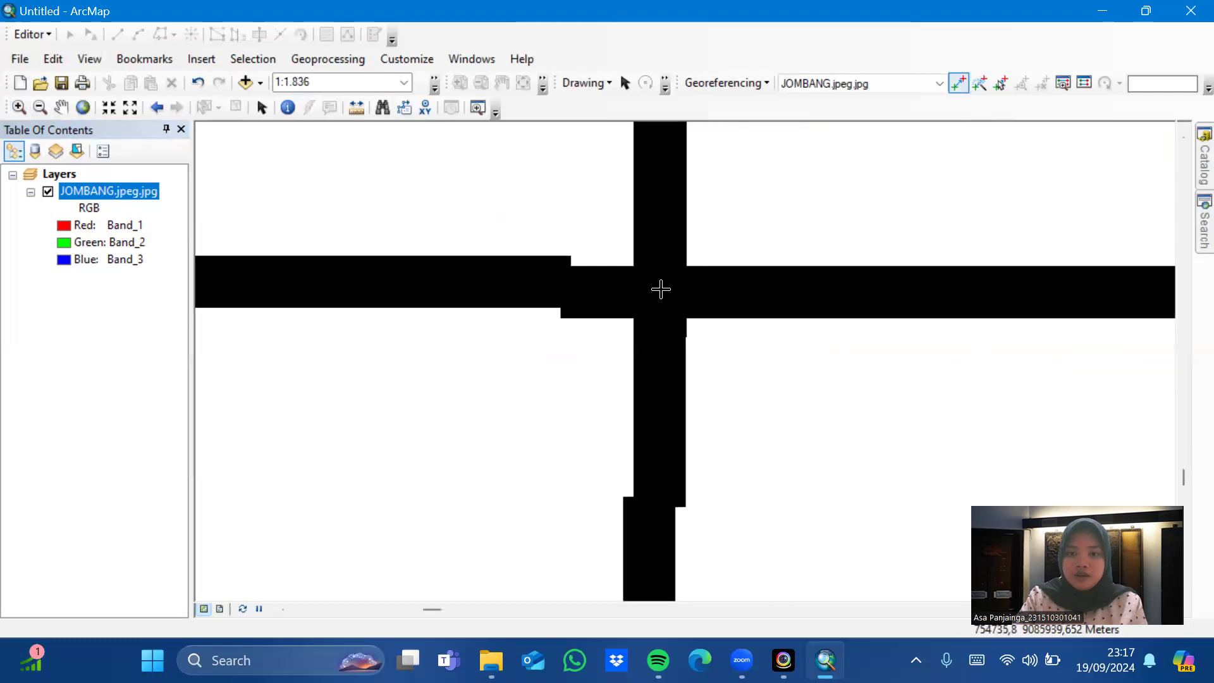
click(661, 289)
Step: Open the DMS coordinate entry for the fourth control point and set its longitude to 113° 18' 45" E
right_click(661, 290)
click(727, 321)
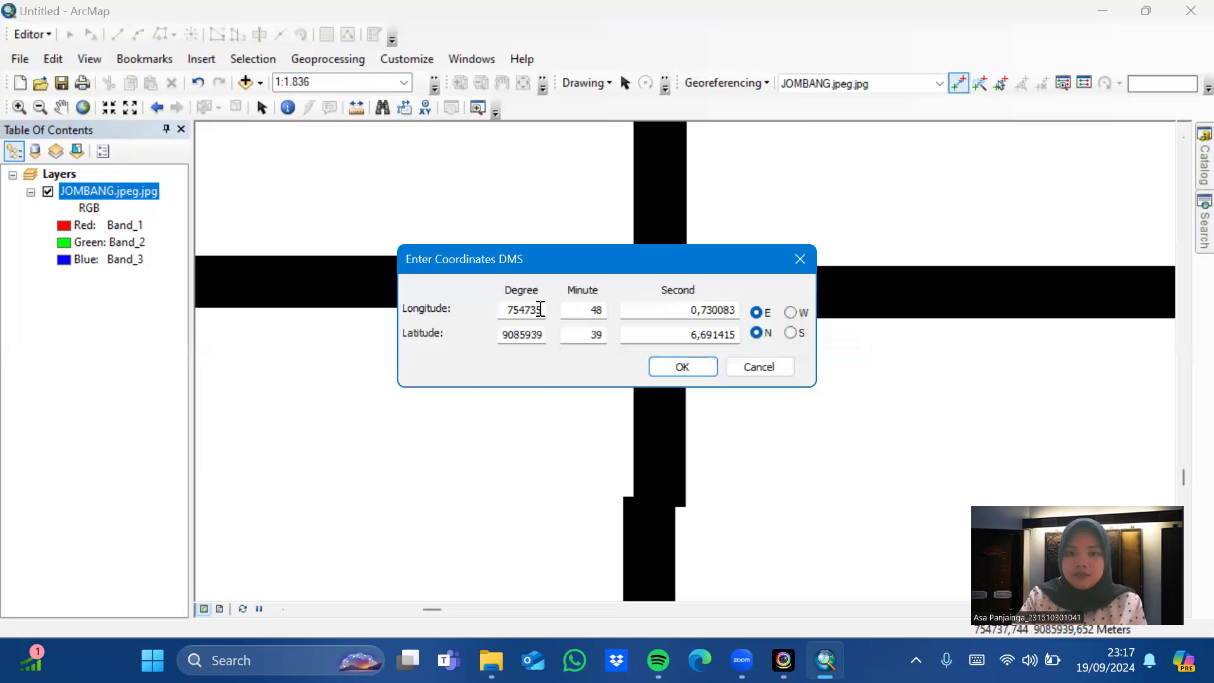
double_click(540, 309)
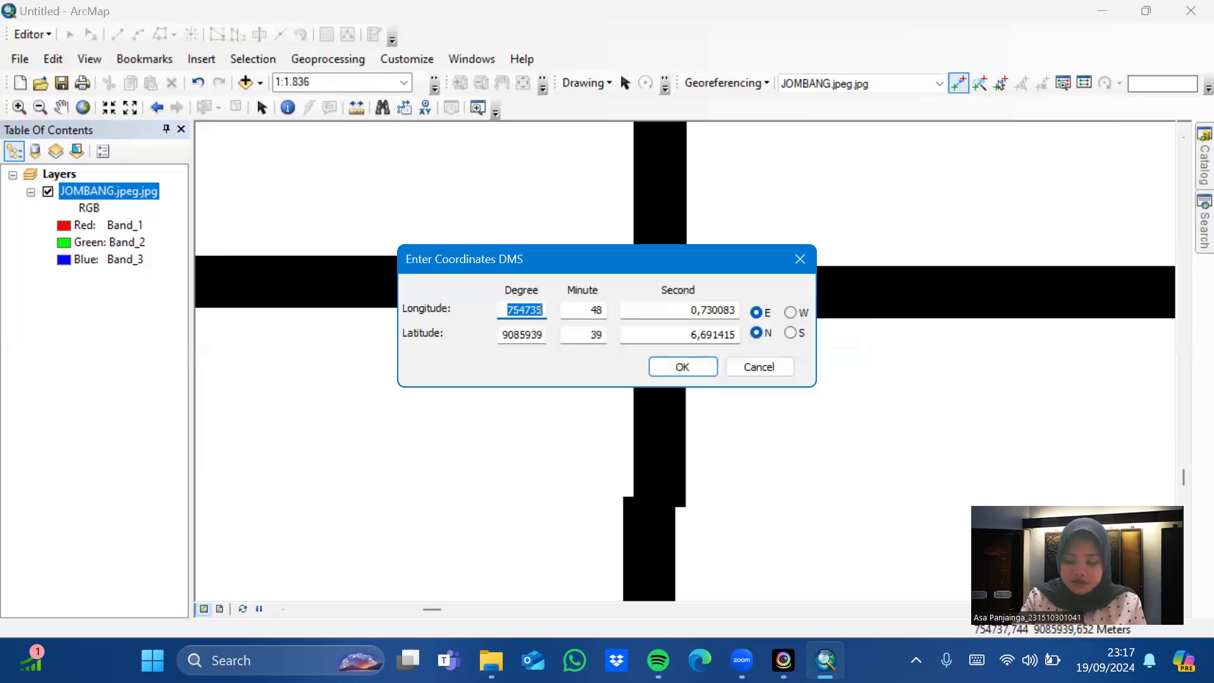
text(113)
double_click(601, 310)
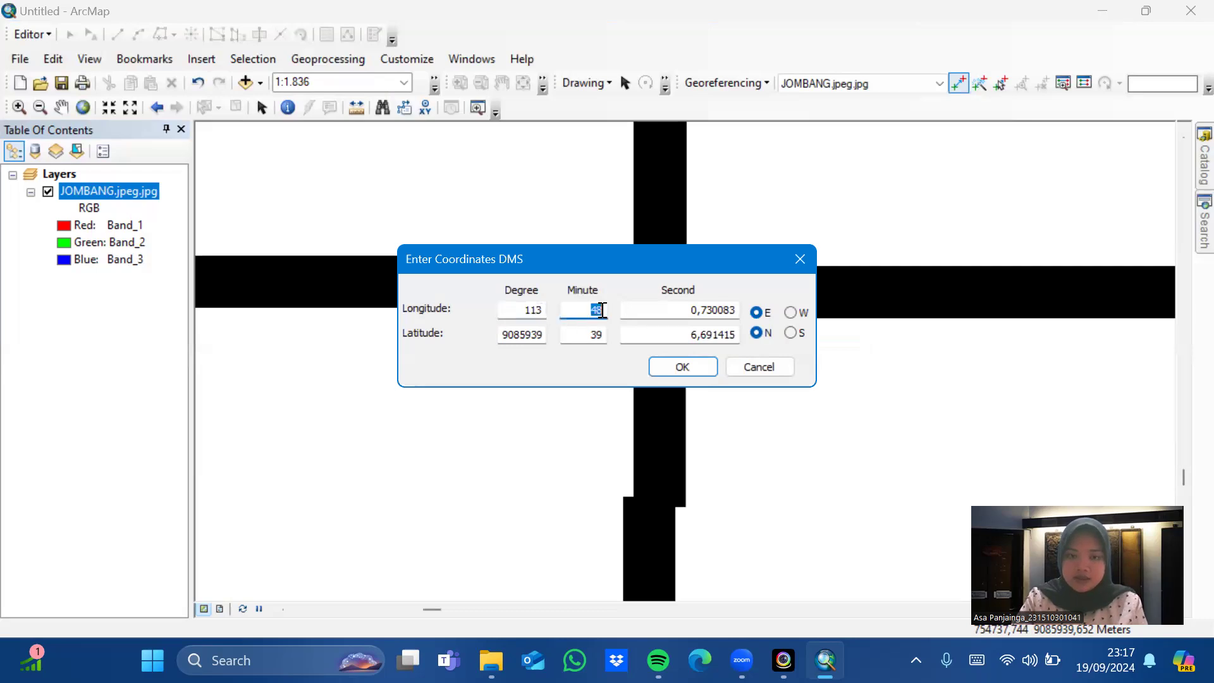
text(18)
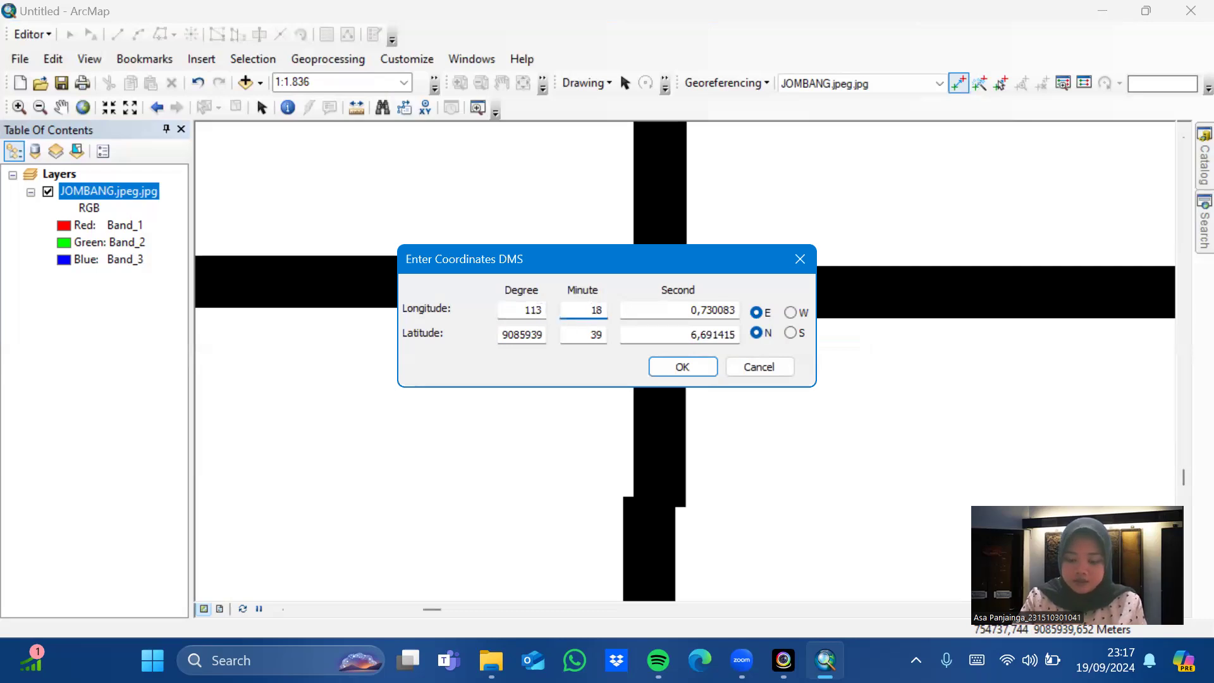
double_click(732, 310)
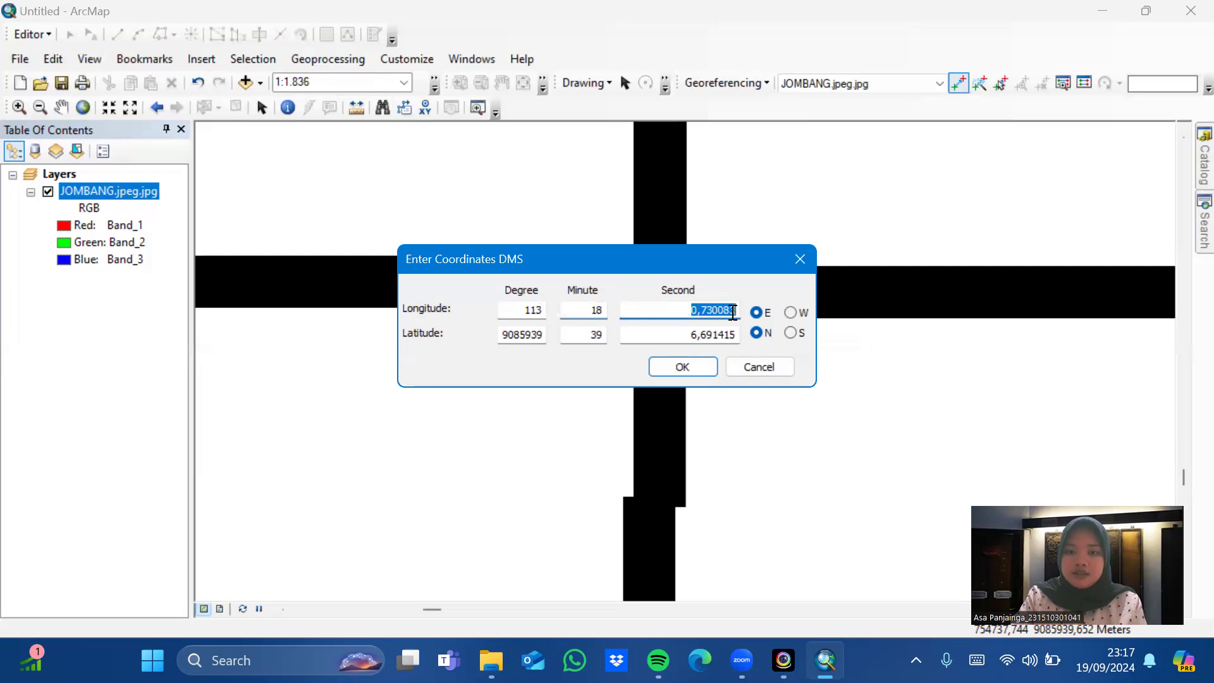
text(45)
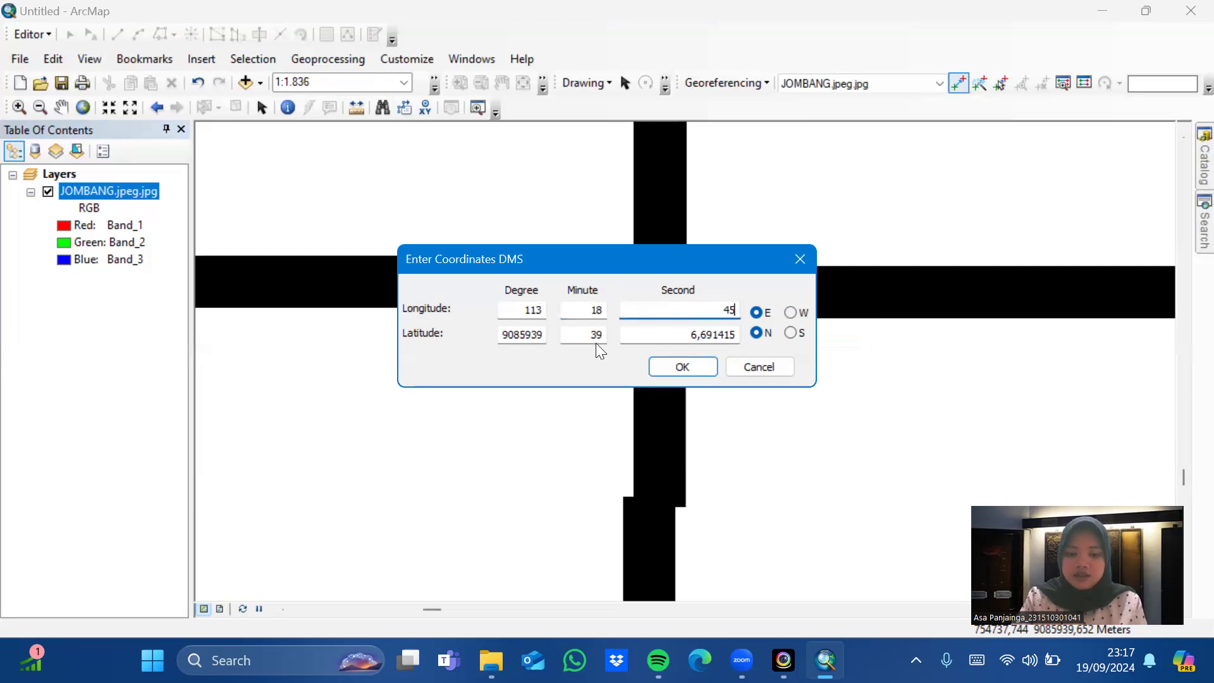
Step: Set the fourth control point's latitude to 8° 15' 45" S and apply the coordinates
double_click(542, 336)
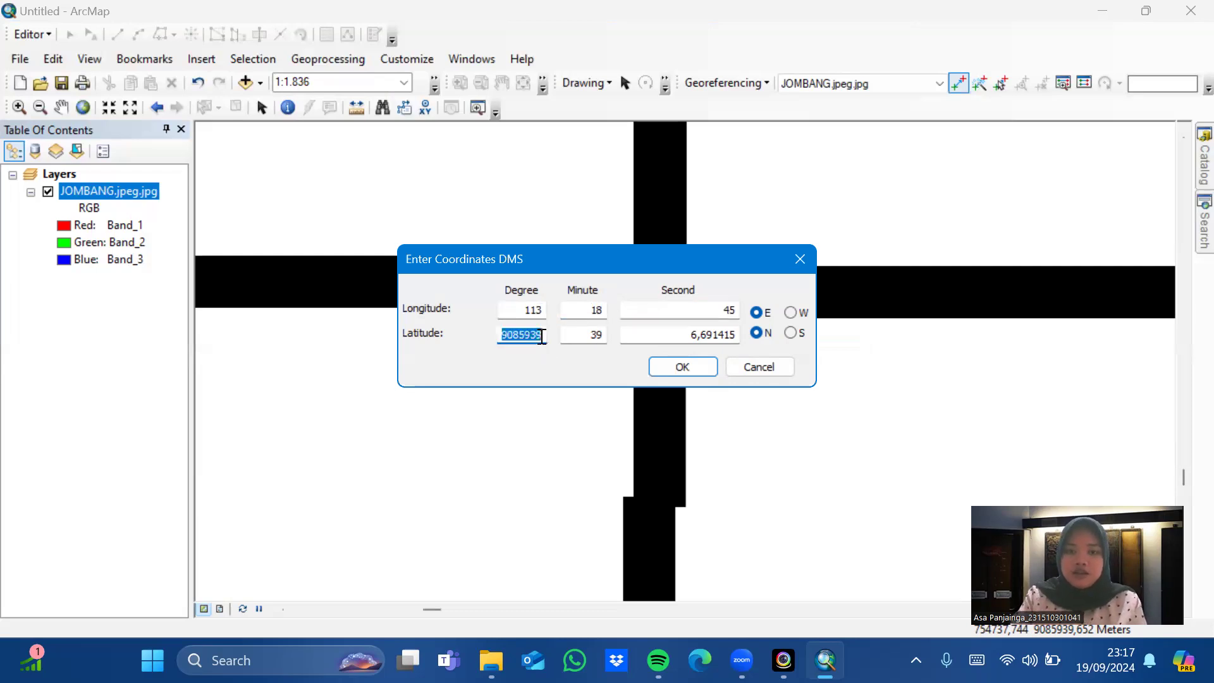
text(8)
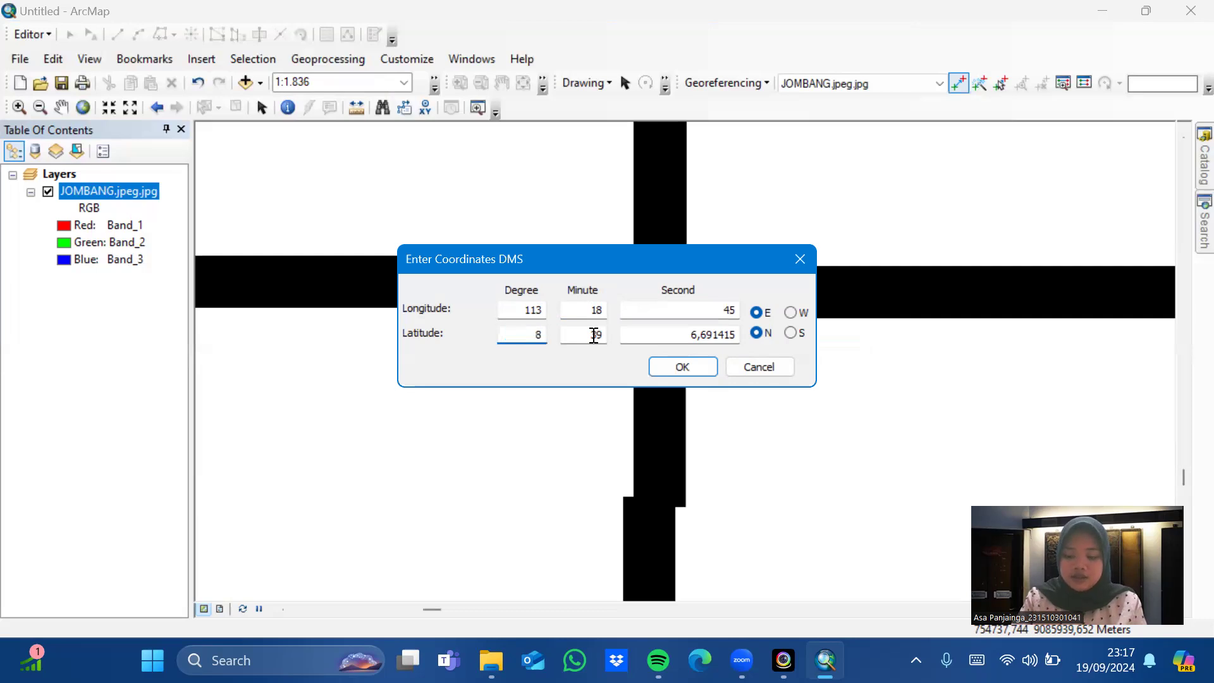
key(Tab)
text(15)
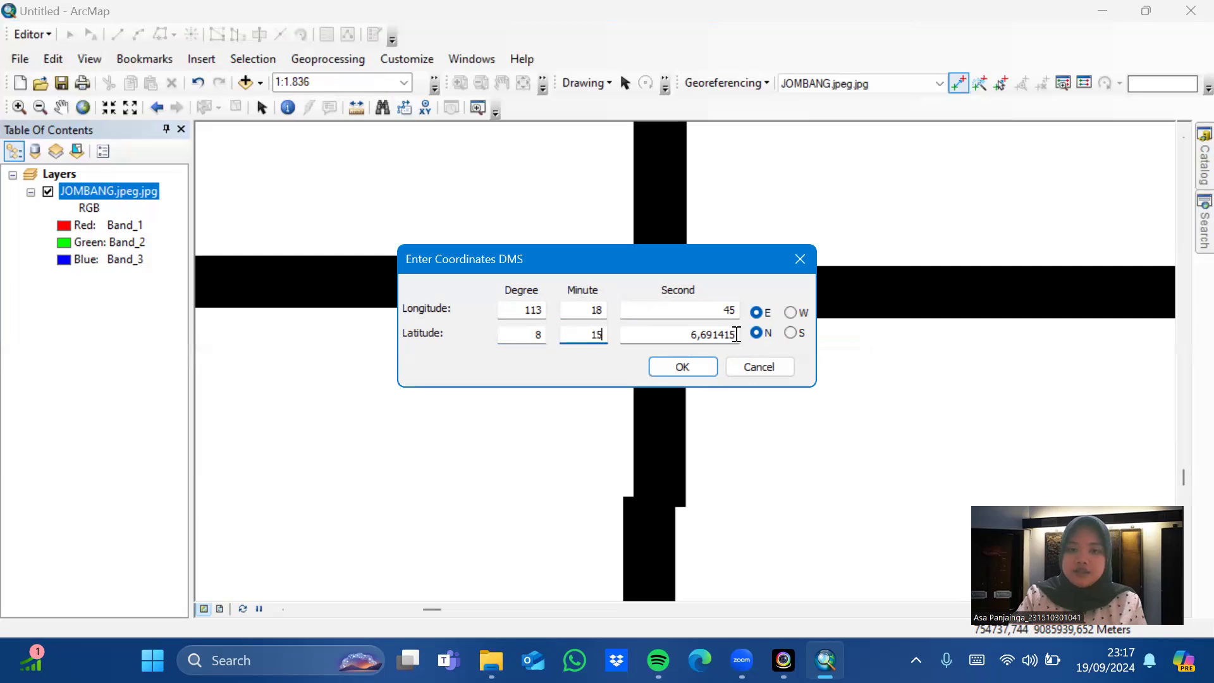
key(Tab)
text(45)
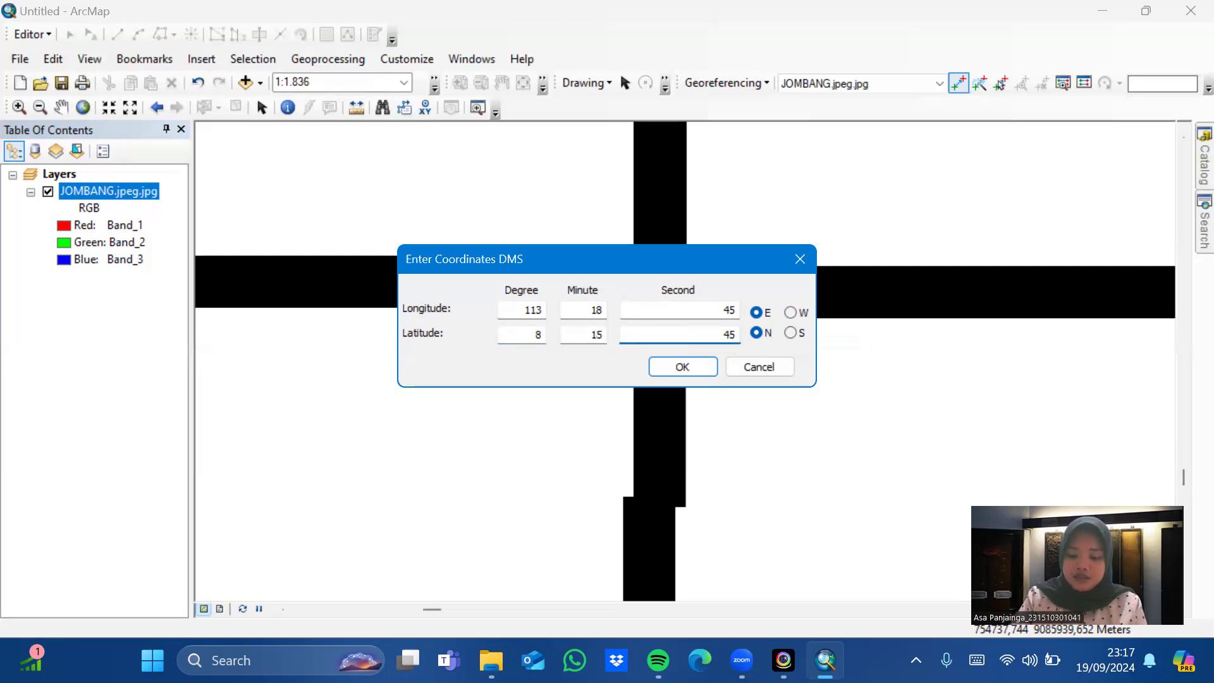
click(791, 333)
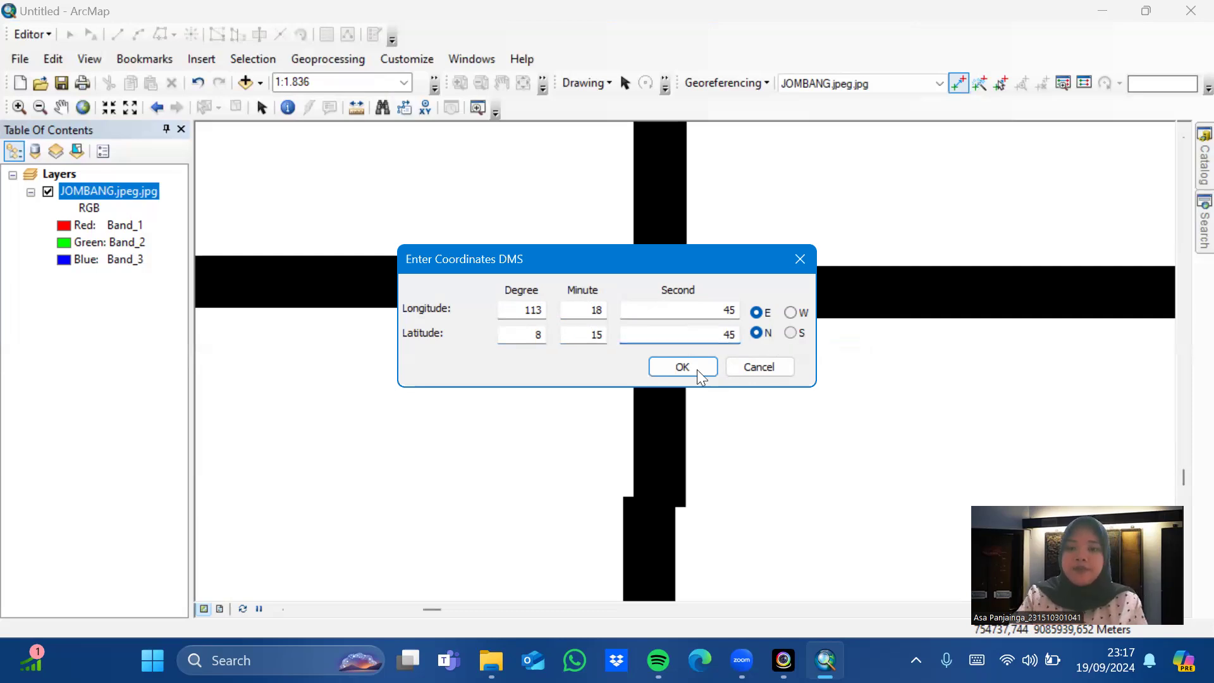
key(Return)
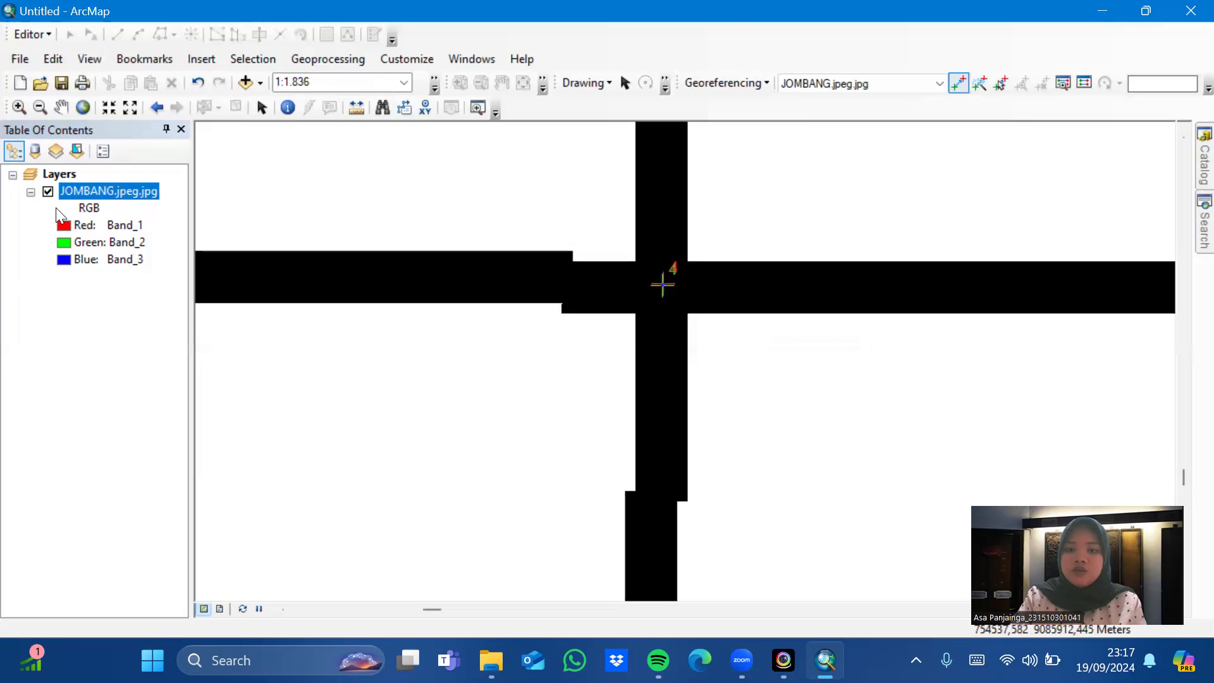
Step: Show the full JOMBANG image and review the four control points in the georeferencing link table
right_click(84, 189)
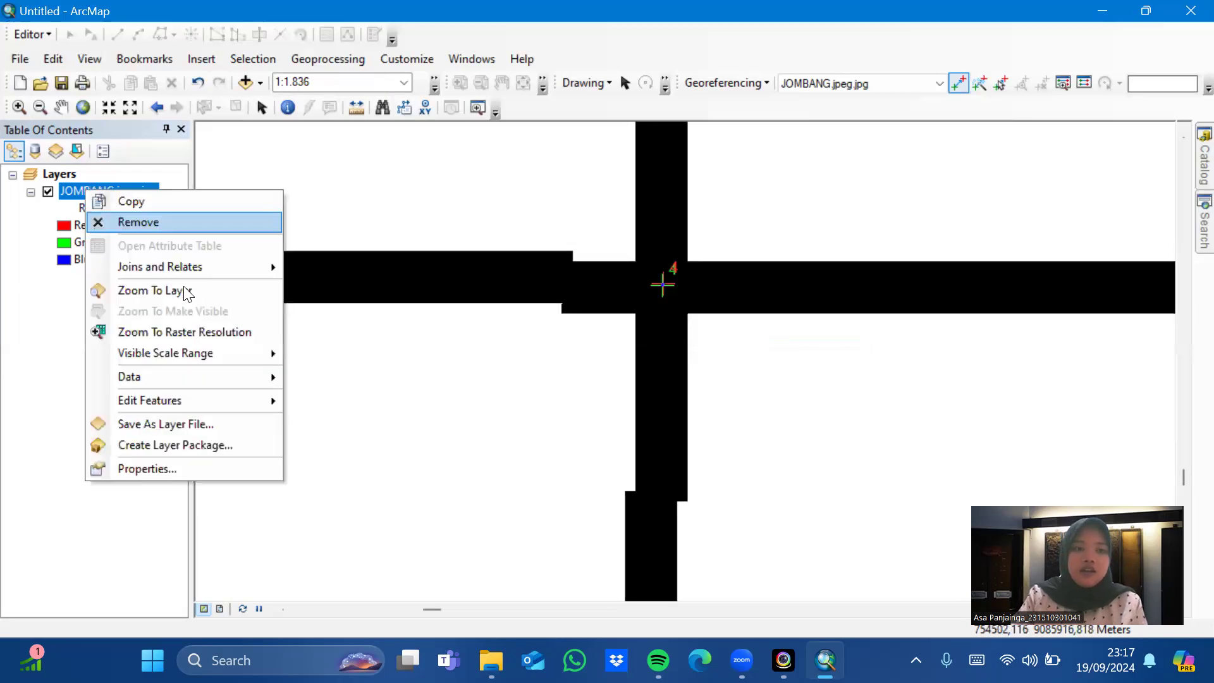
click(154, 290)
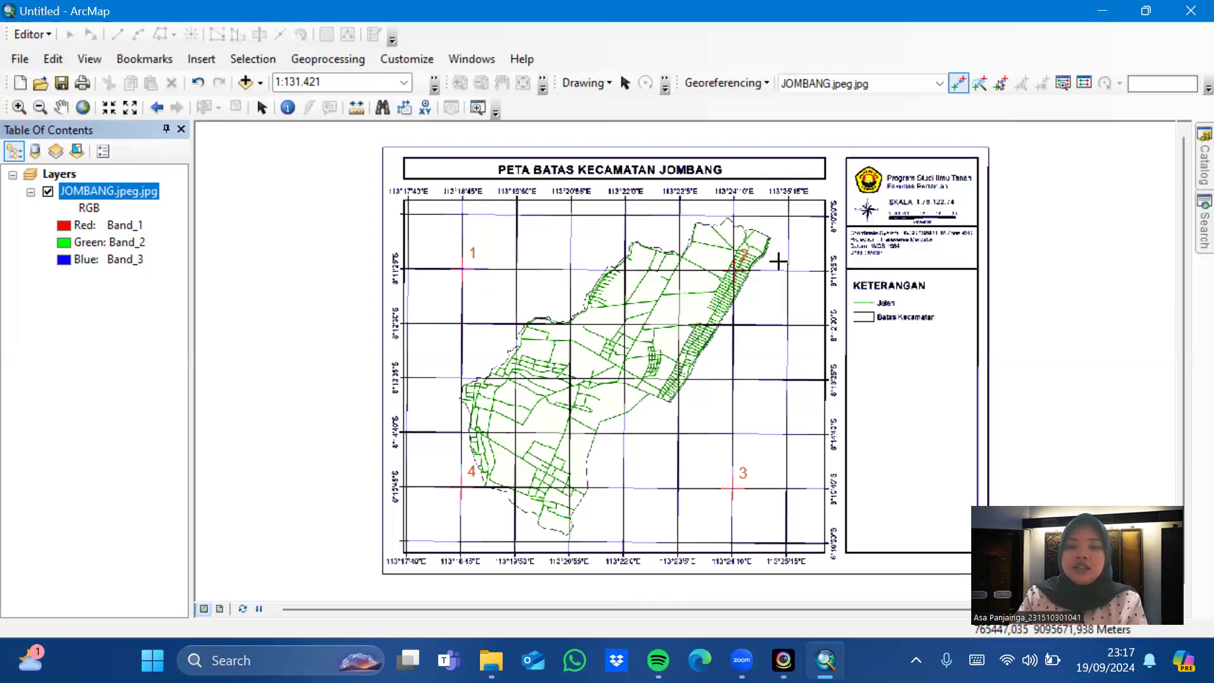
click(1083, 83)
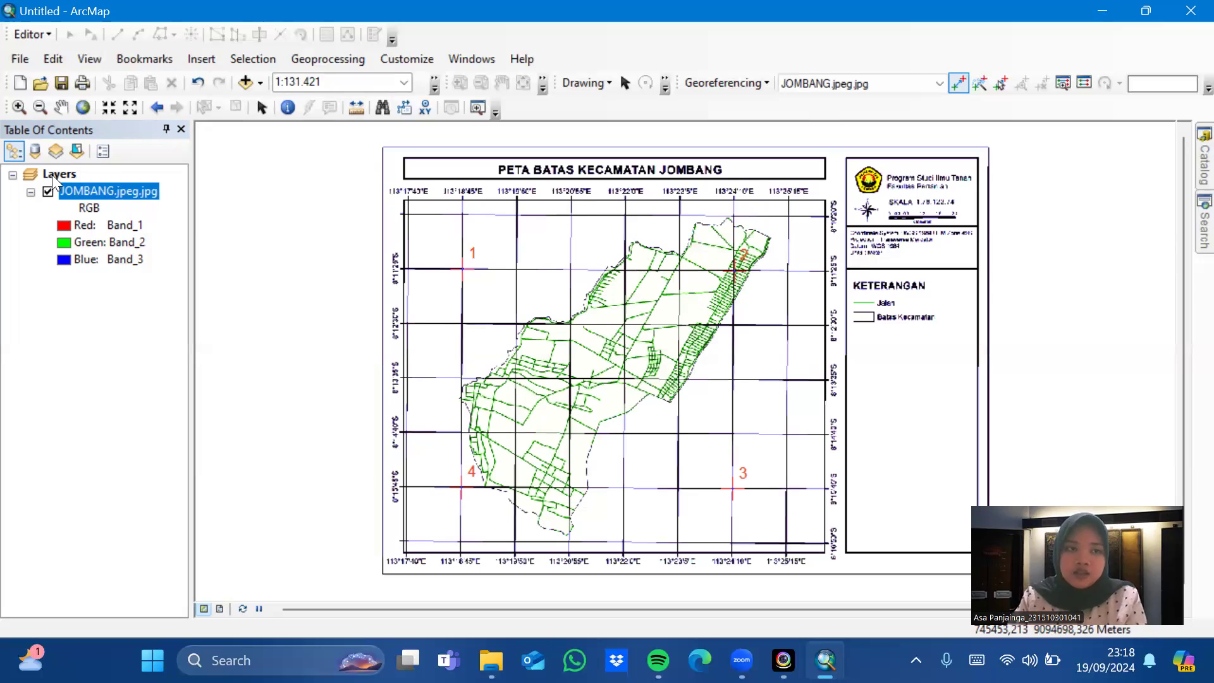
Step: Add the Jember layer from the Bahan Praktikum 1 folder and place it beneath the JOMBANG.jpeg.jpg layer
right_click(53, 175)
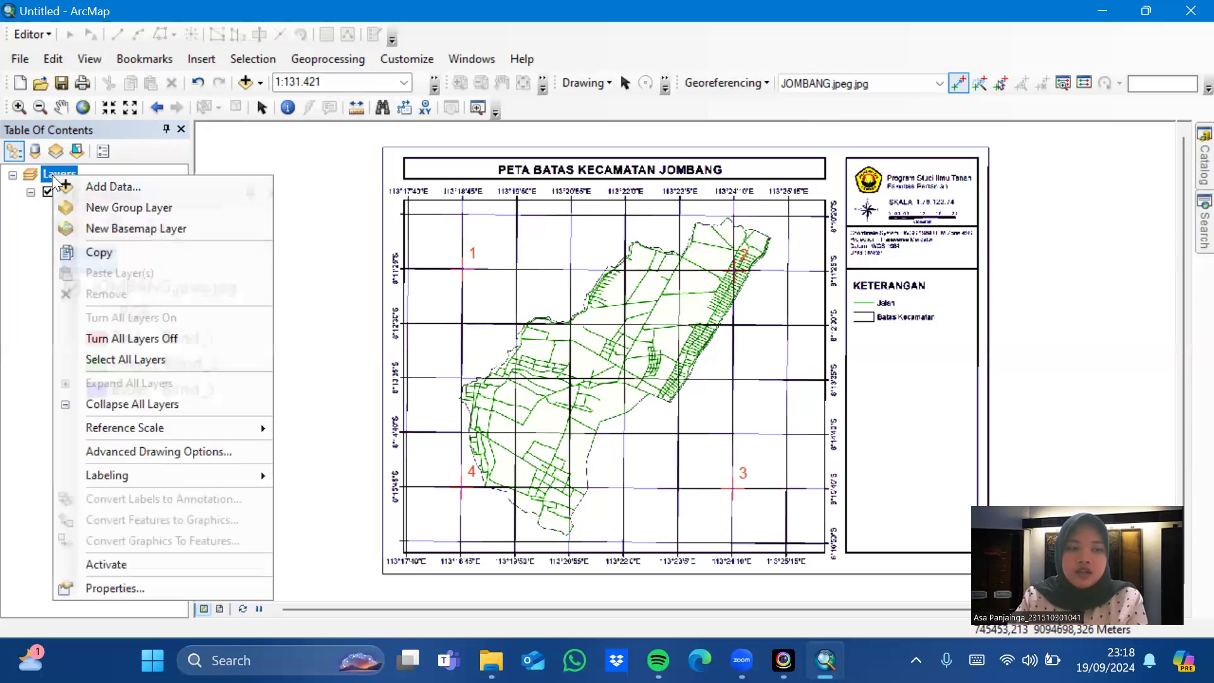
click(95, 186)
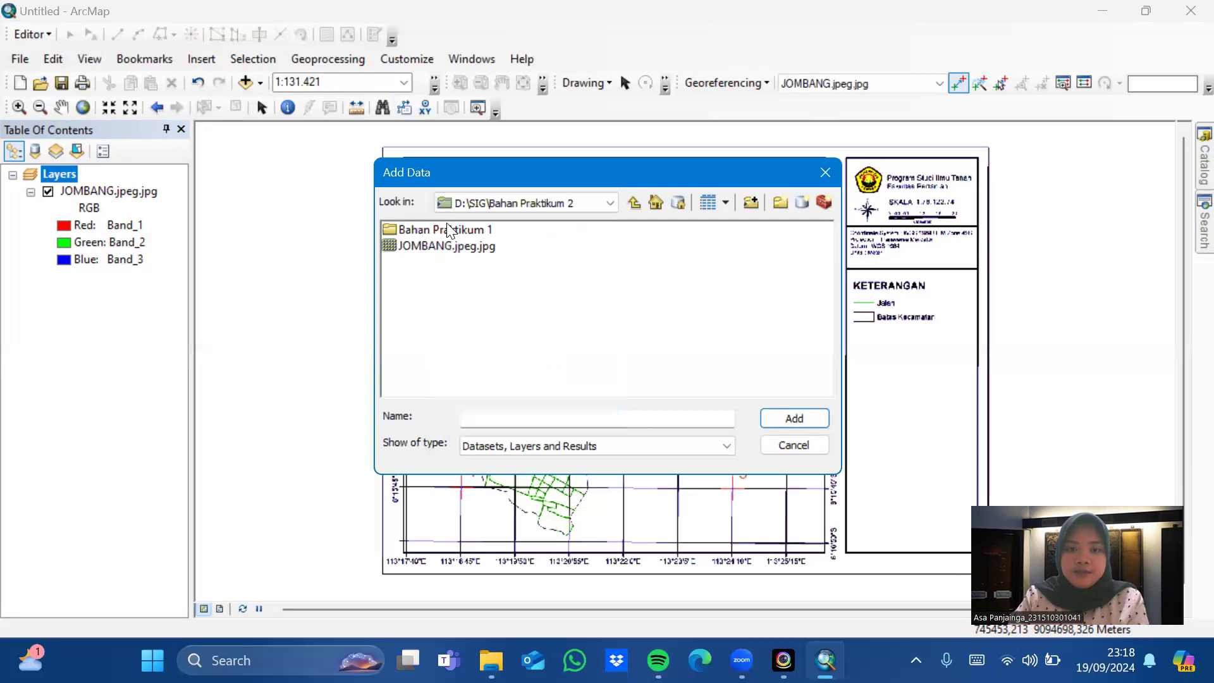
key(Down)
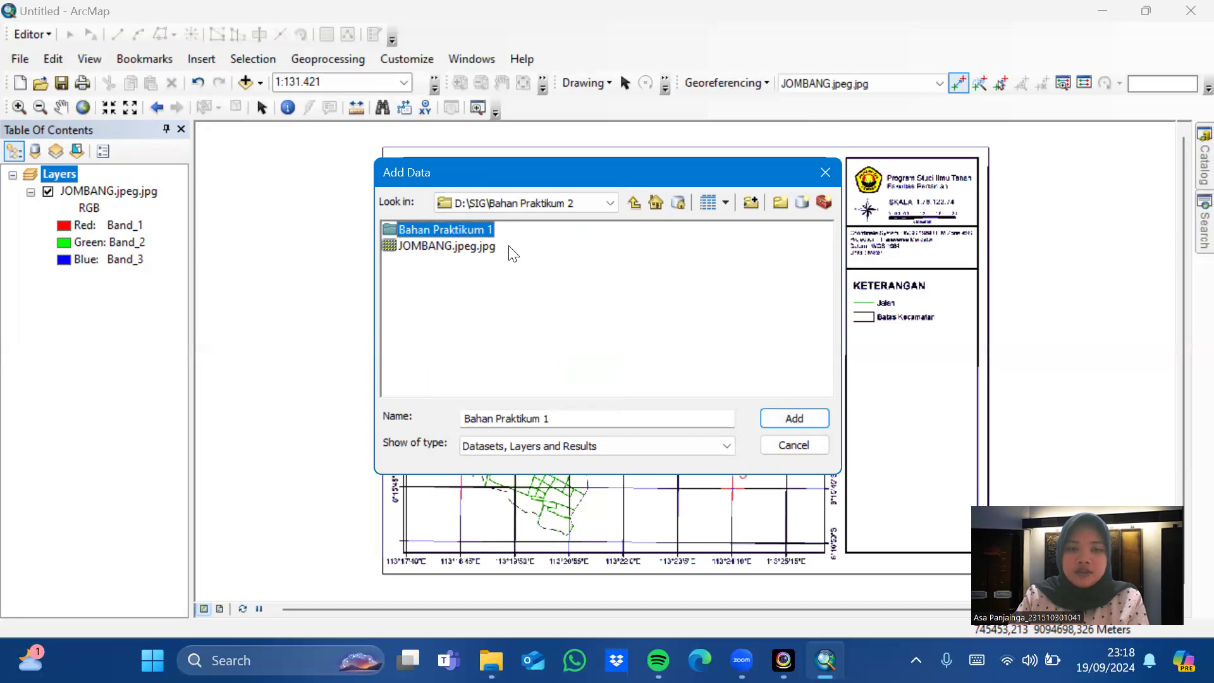
double_click(428, 229)
double_click(427, 229)
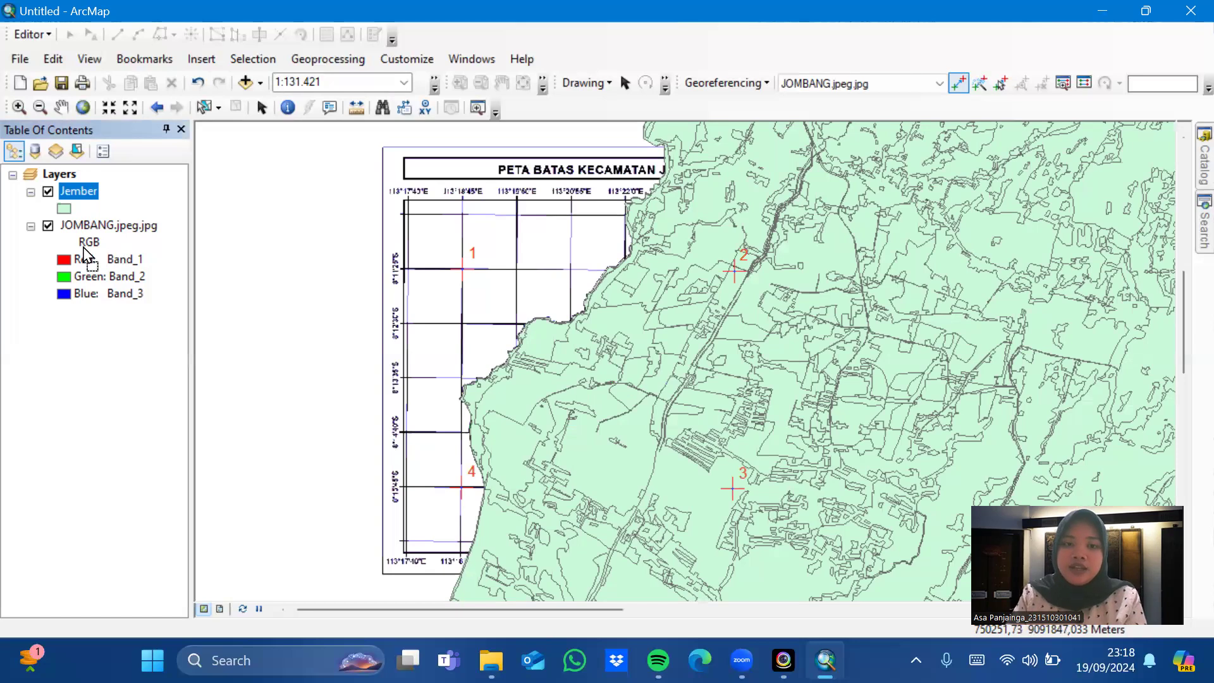
drag(87, 299, 84, 297)
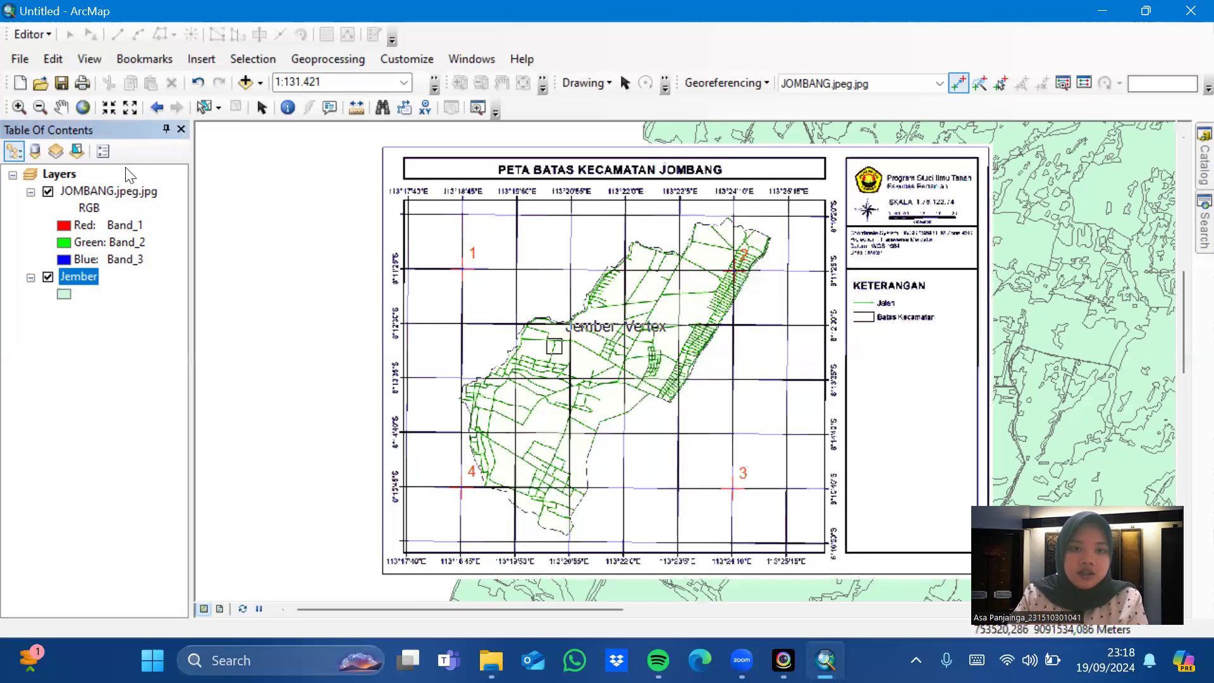
Step: Set the display transparency of the JOMBANG.jpeg.jpg layer to 50% and apply it
click(104, 190)
right_click(103, 186)
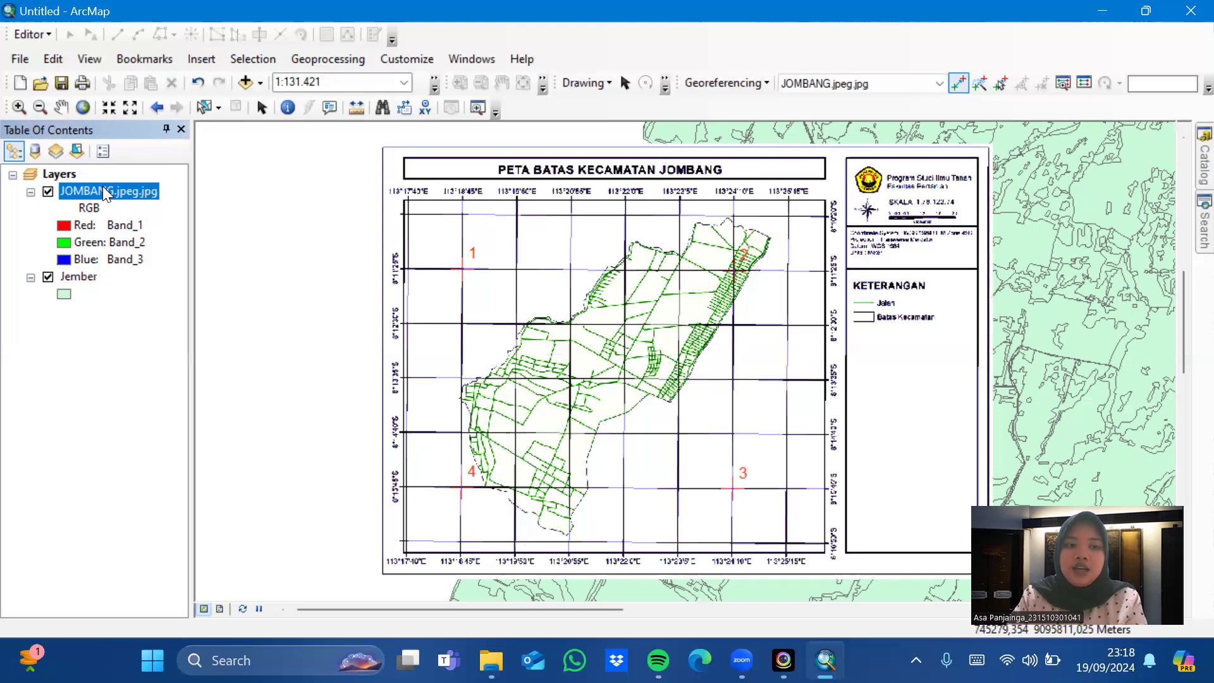
click(225, 461)
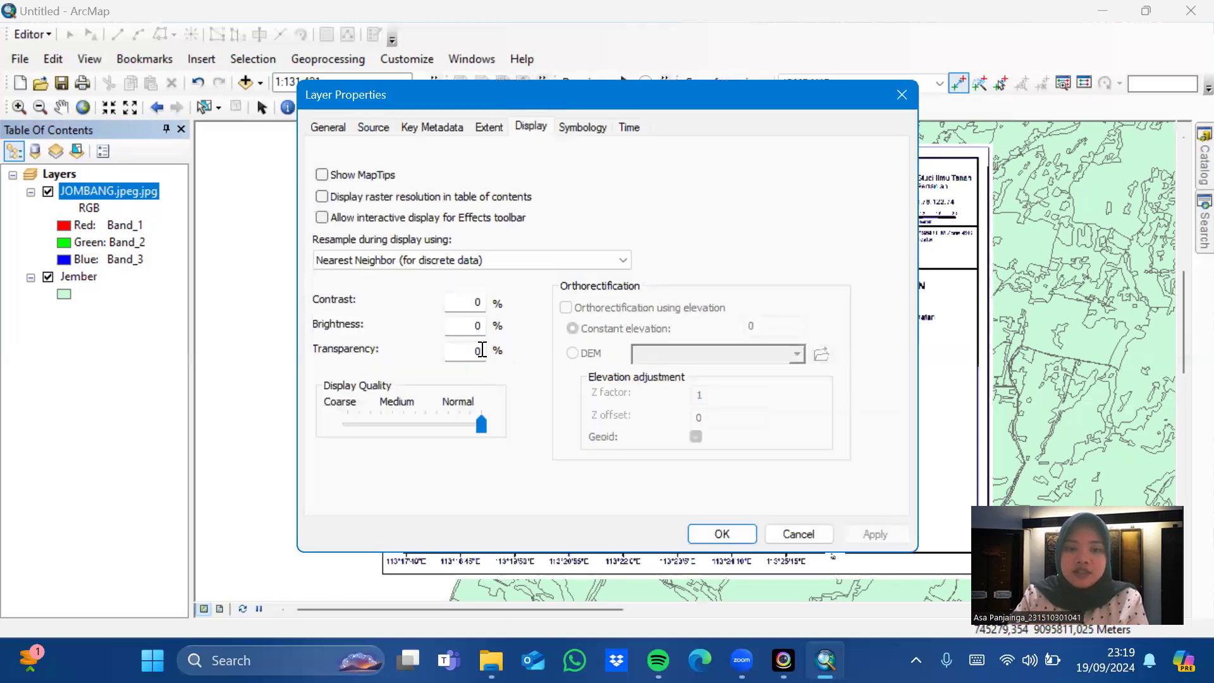
click(482, 350)
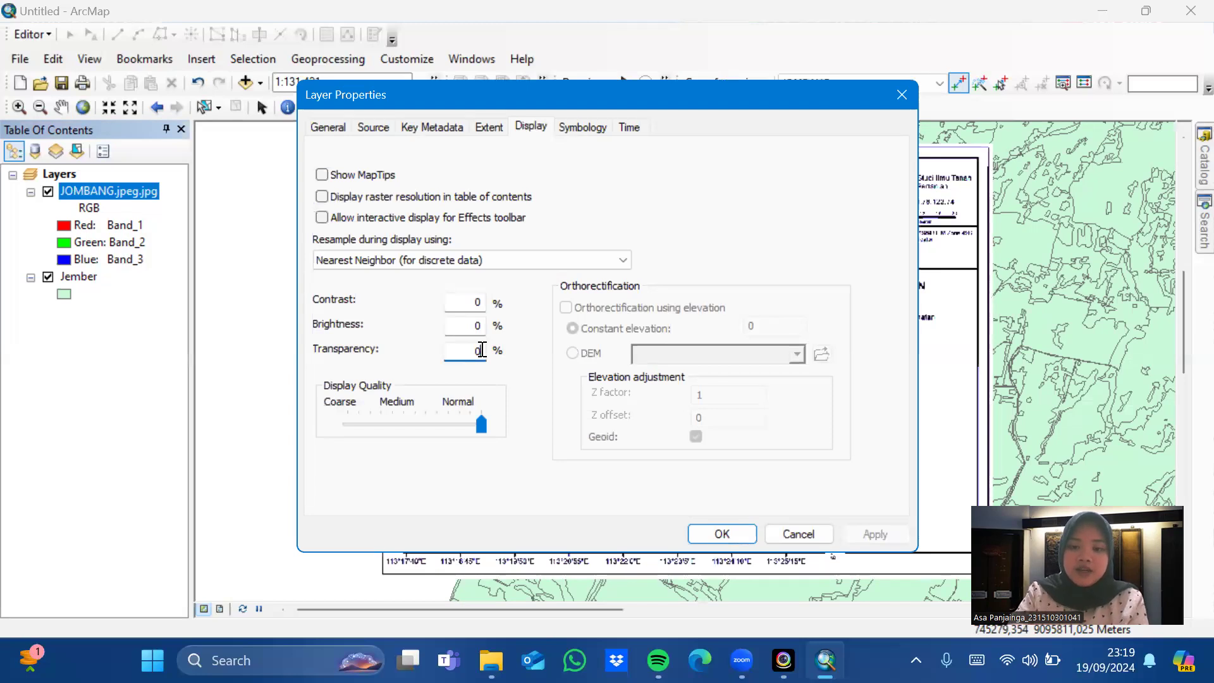
key(BackSpace)
text(50)
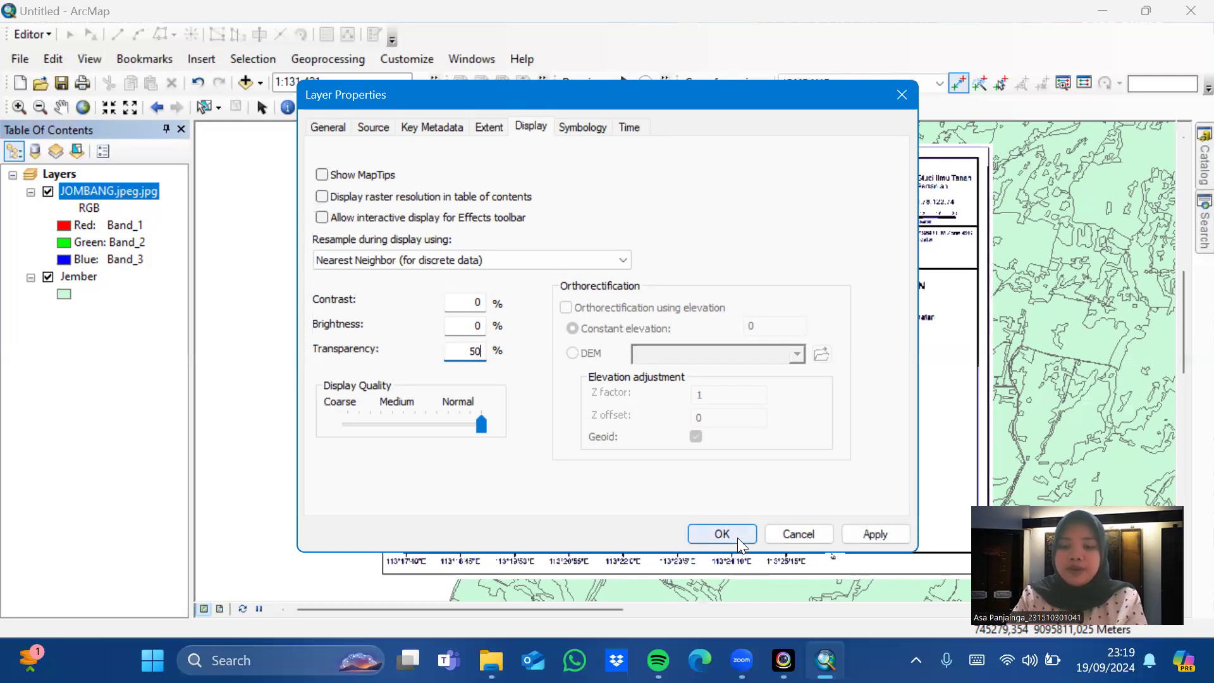
click(870, 536)
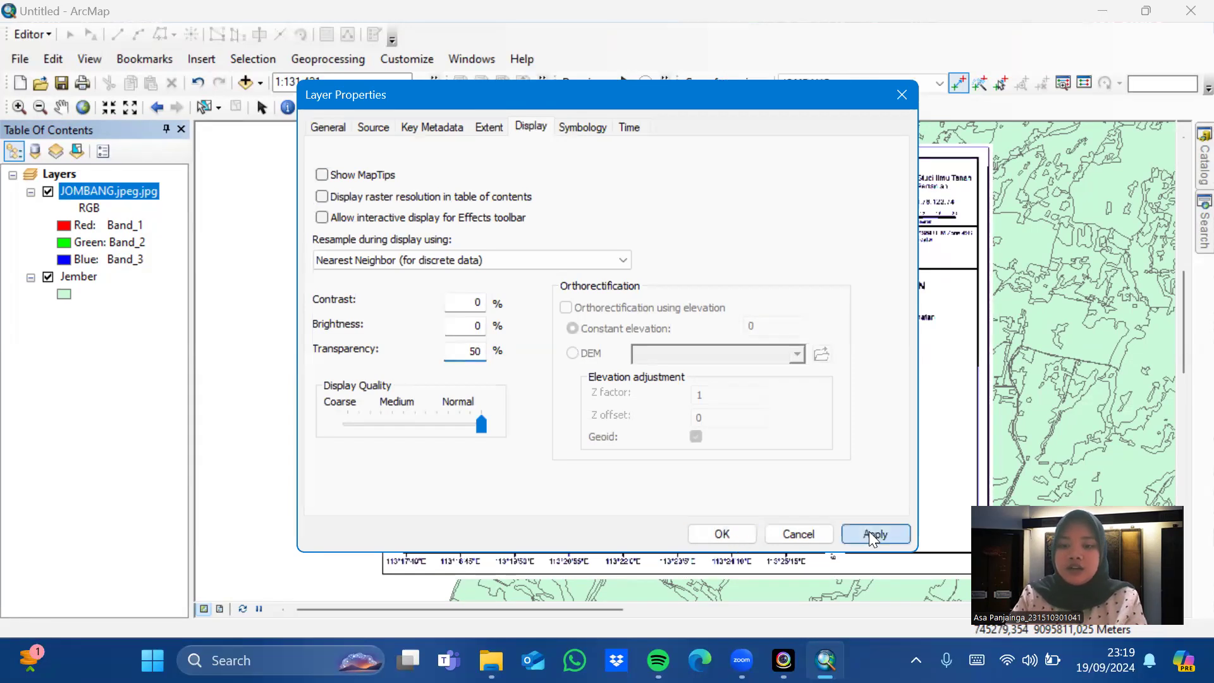